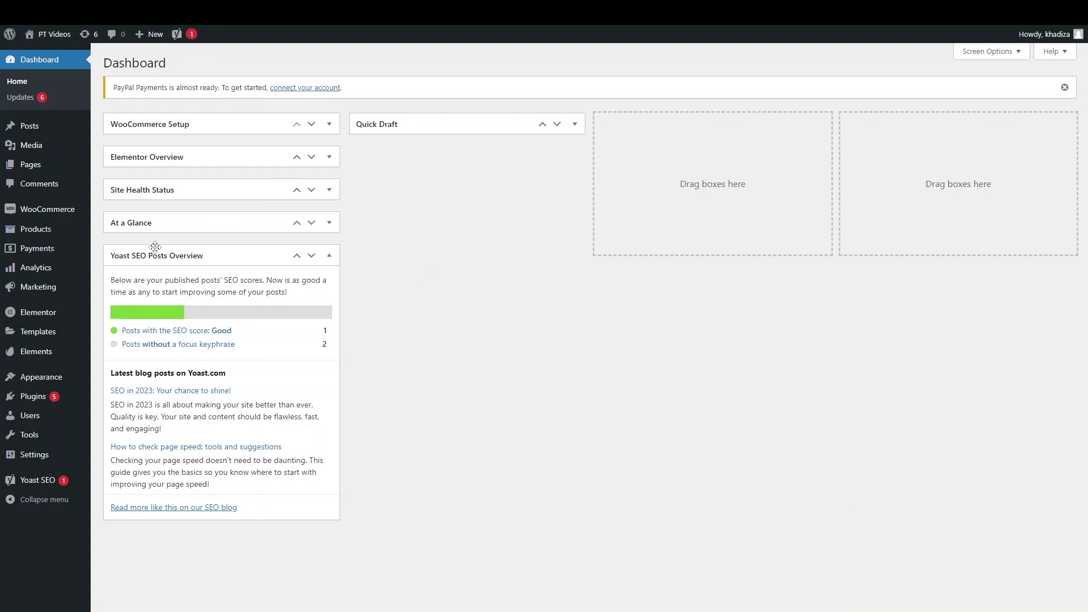
- Search the plugin directory for 'wp all in one', correcting the typo in the search
mouse_move(33, 396)
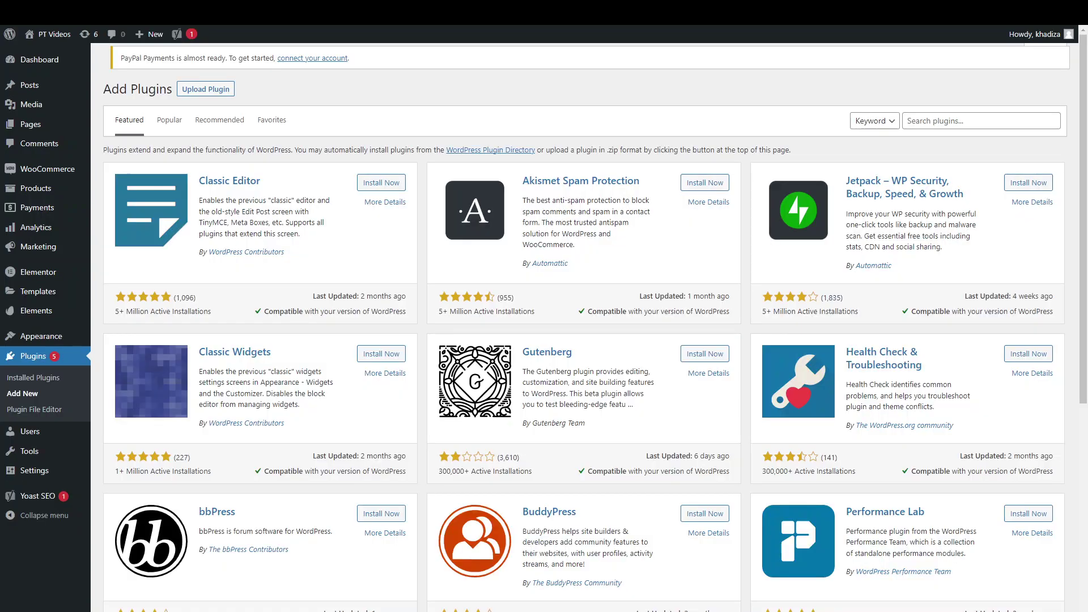
left_click(961, 122)
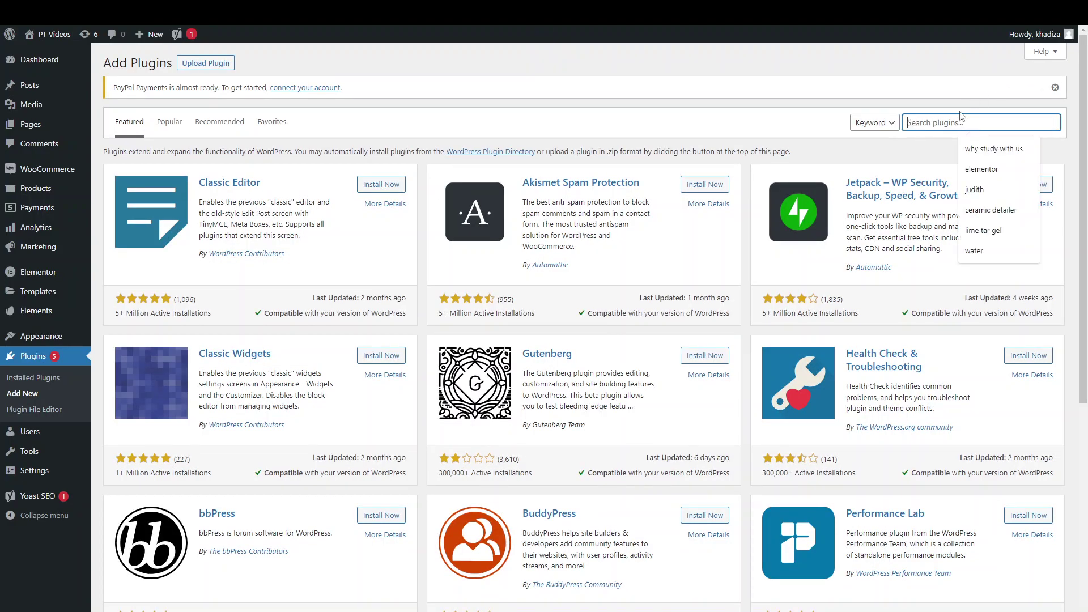
type("wp all inon")
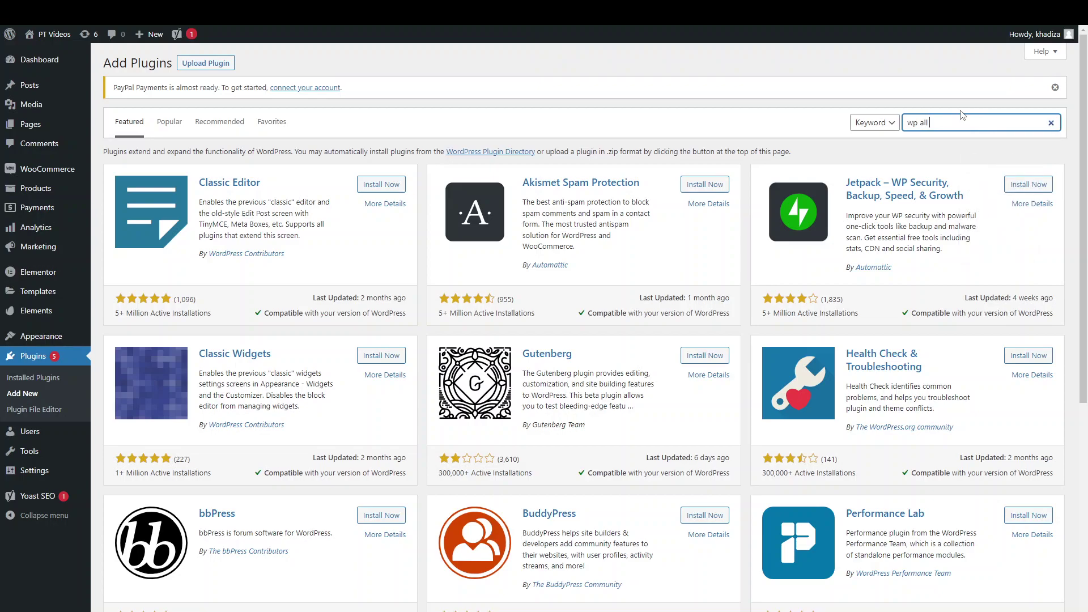
key("BackSpace")
key("BackSpace")
key("BackSpace")
type("n one")
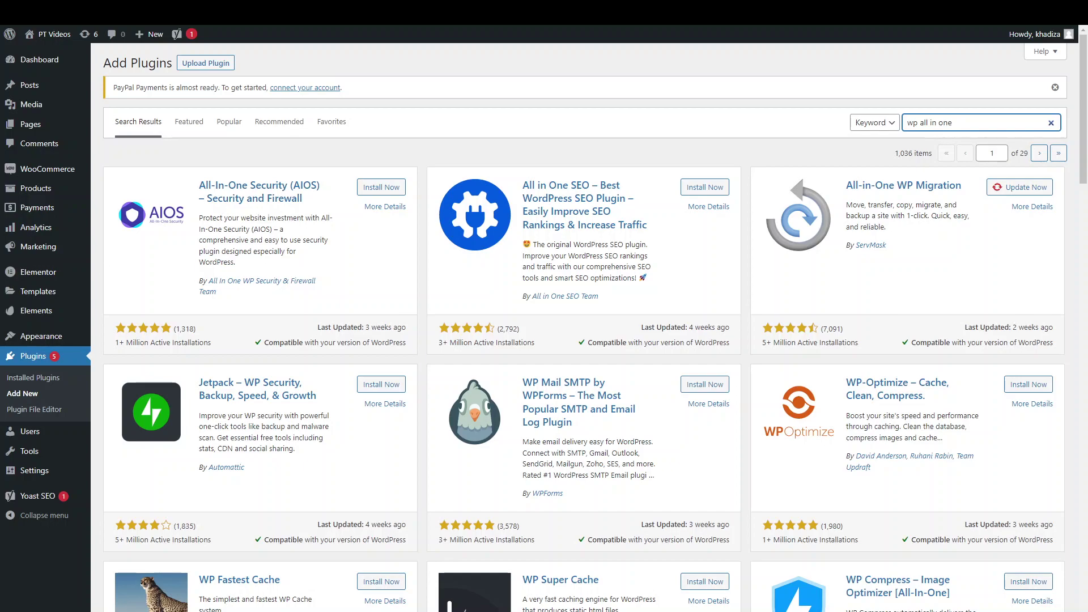
- Review the All-in-One WP Migration details, then update the plugin to its latest version
left_click(1032, 207)
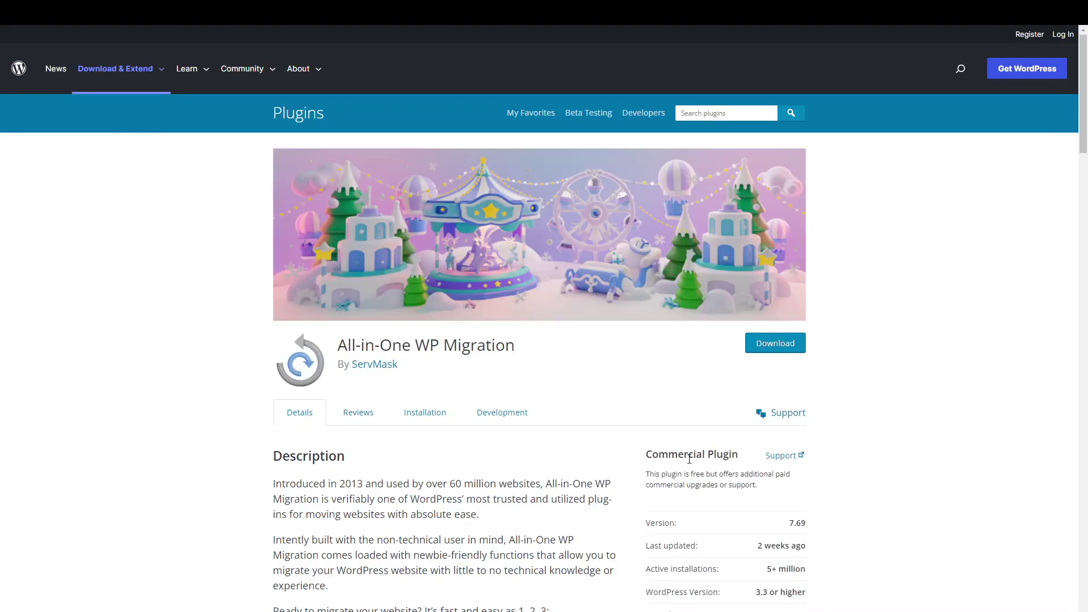
left_click(775, 349)
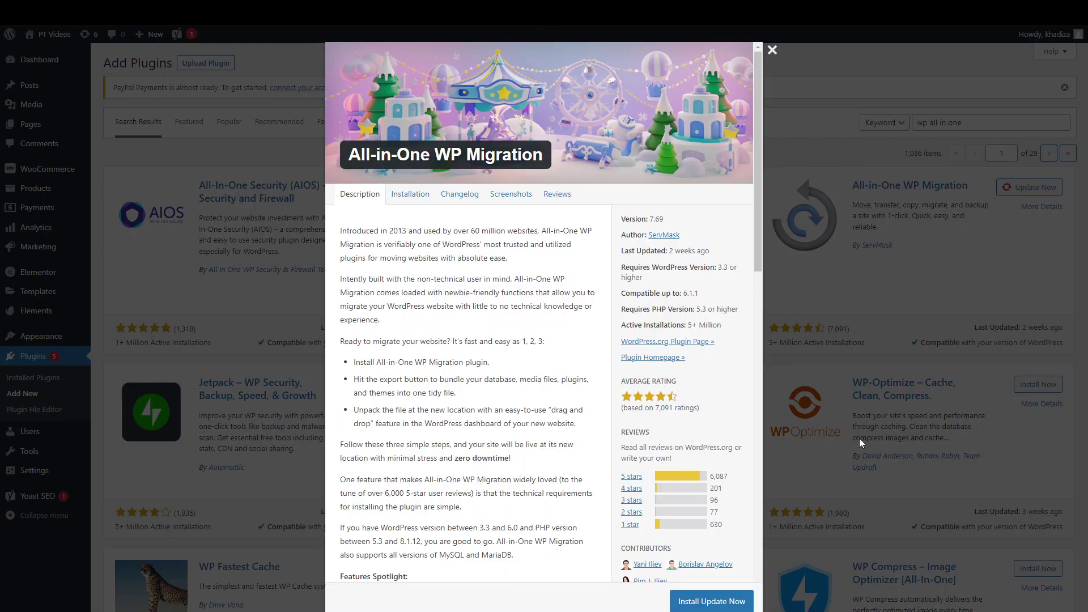
left_click(772, 50)
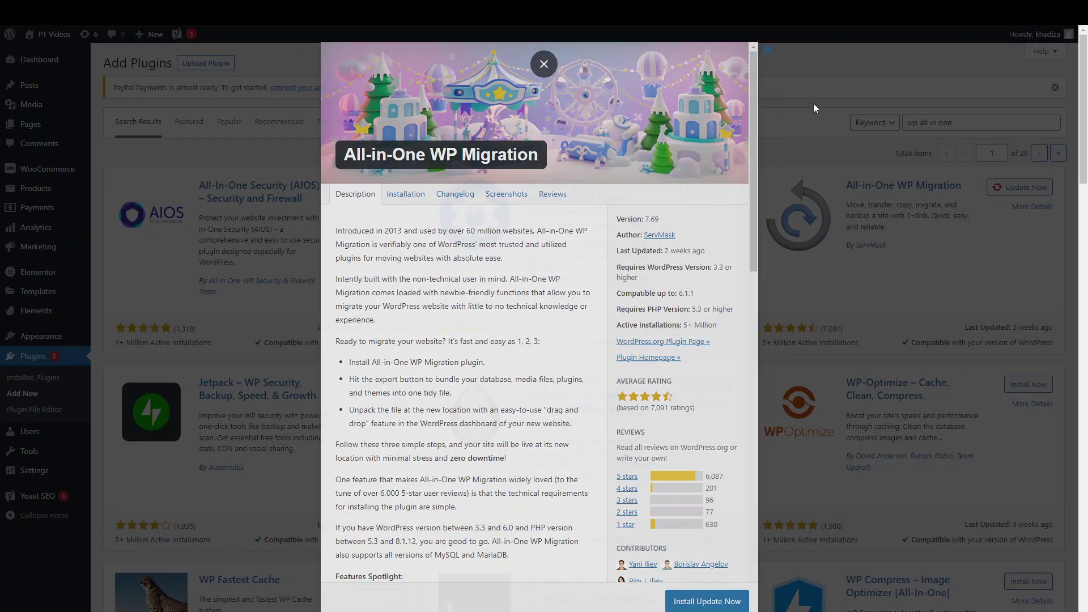
left_click(992, 189)
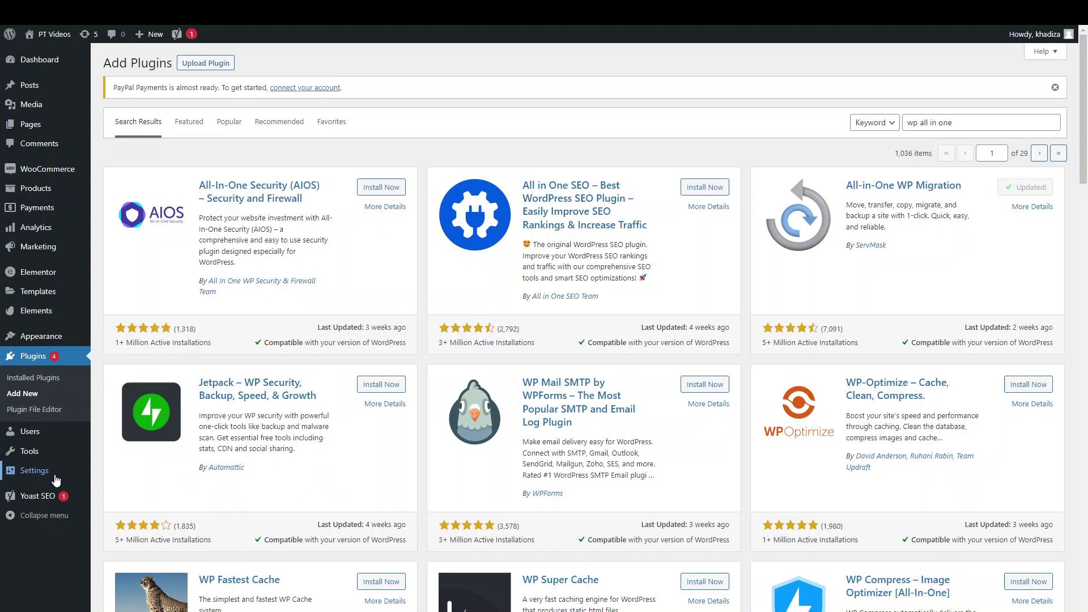
- Activate All-in-One WP Migration from the Installed Plugins list
mouse_move(38, 457)
mouse_move(40, 272)
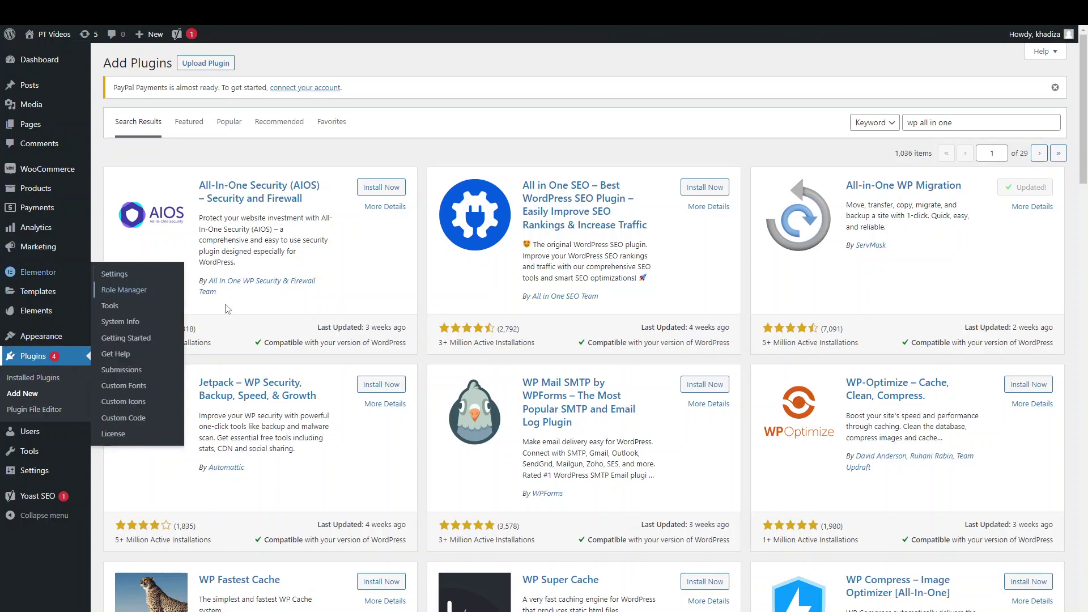
left_click(33, 377)
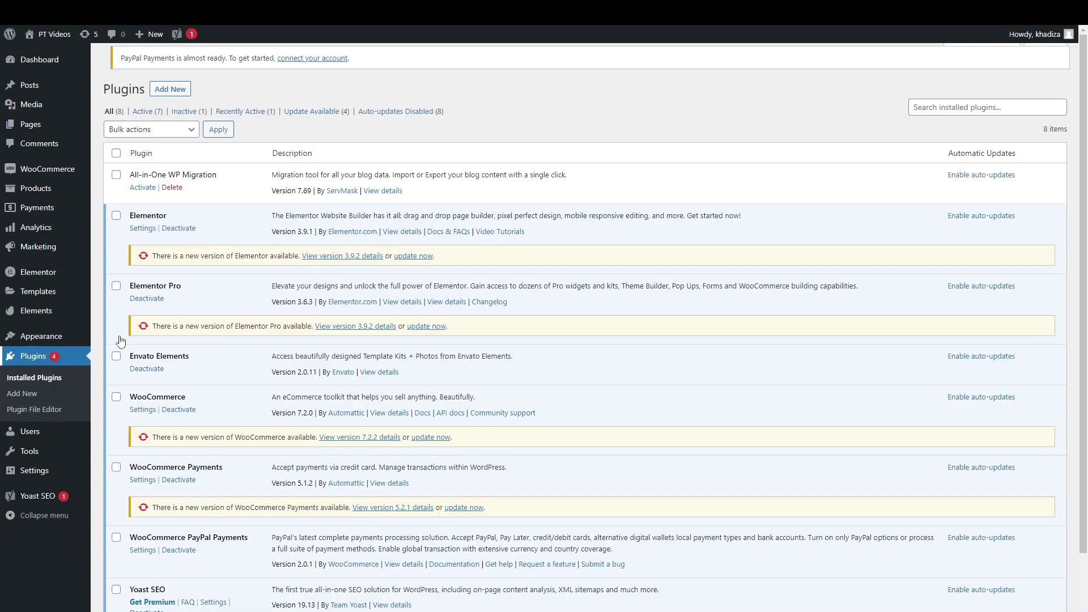
left_click(142, 196)
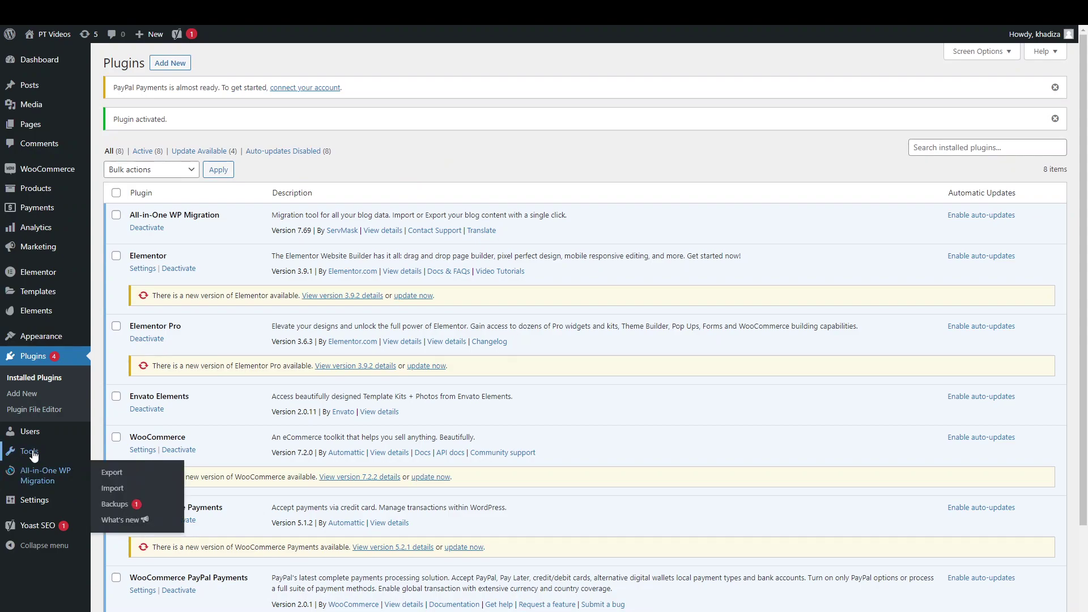
- Open the All-in-One WP Migration Export page and expand the EXPORT TO destinations
mouse_move(35, 479)
left_click(154, 477)
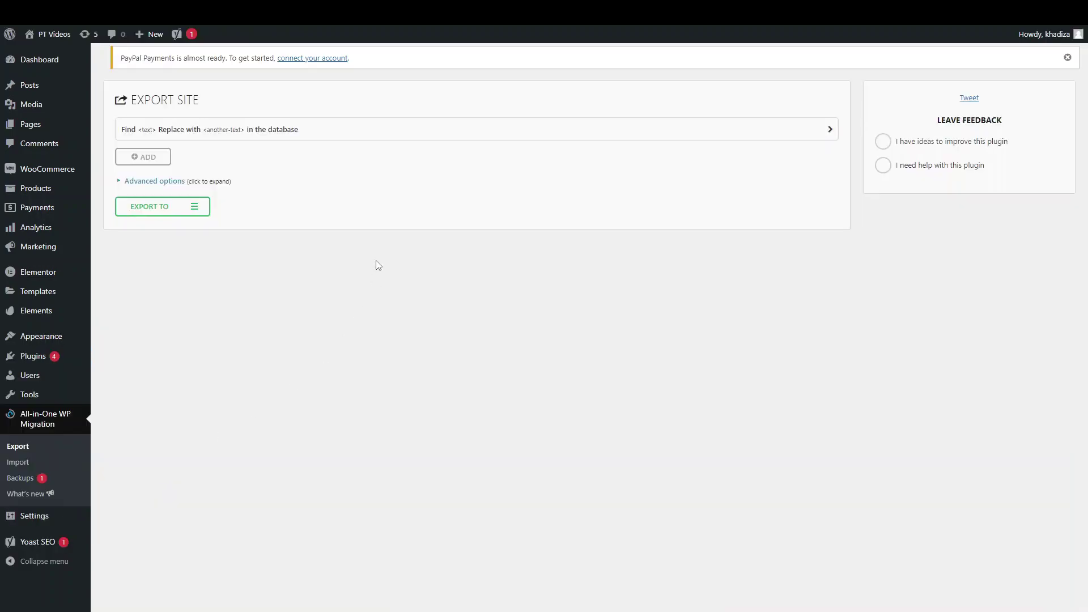
left_click(195, 209)
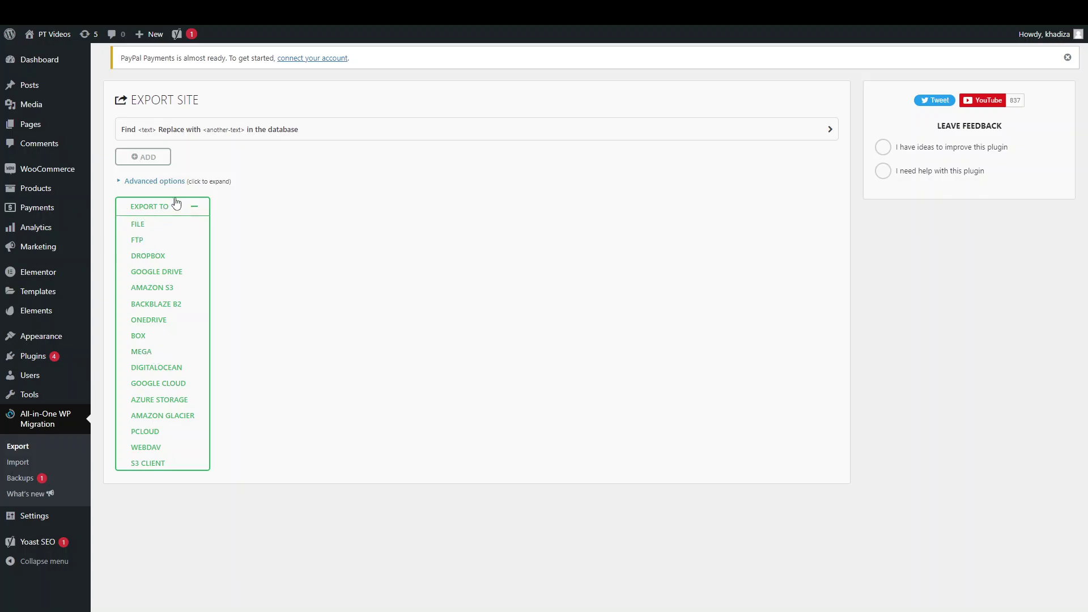
left_click(171, 182)
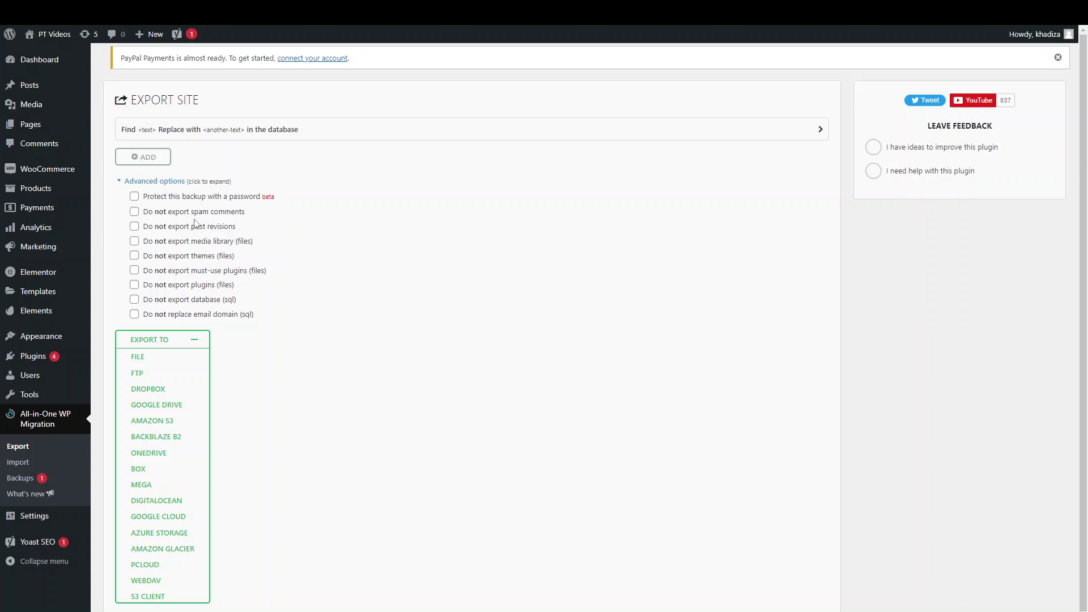
left_click(168, 187)
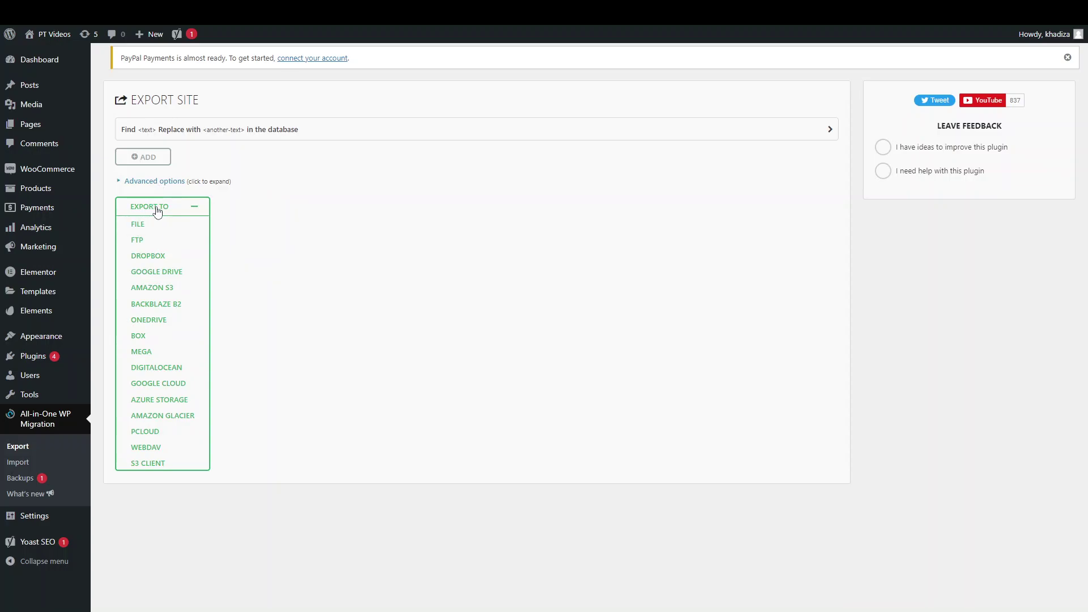
- Export the site to a file and download the 174 MB pt-videos.local backup
left_click(139, 222)
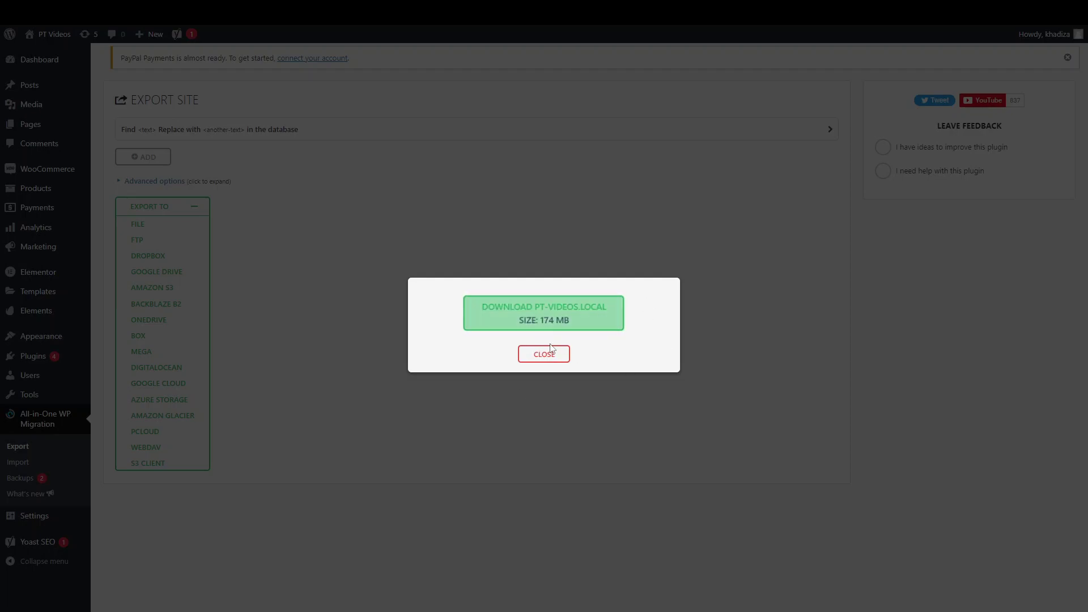
left_click(555, 311)
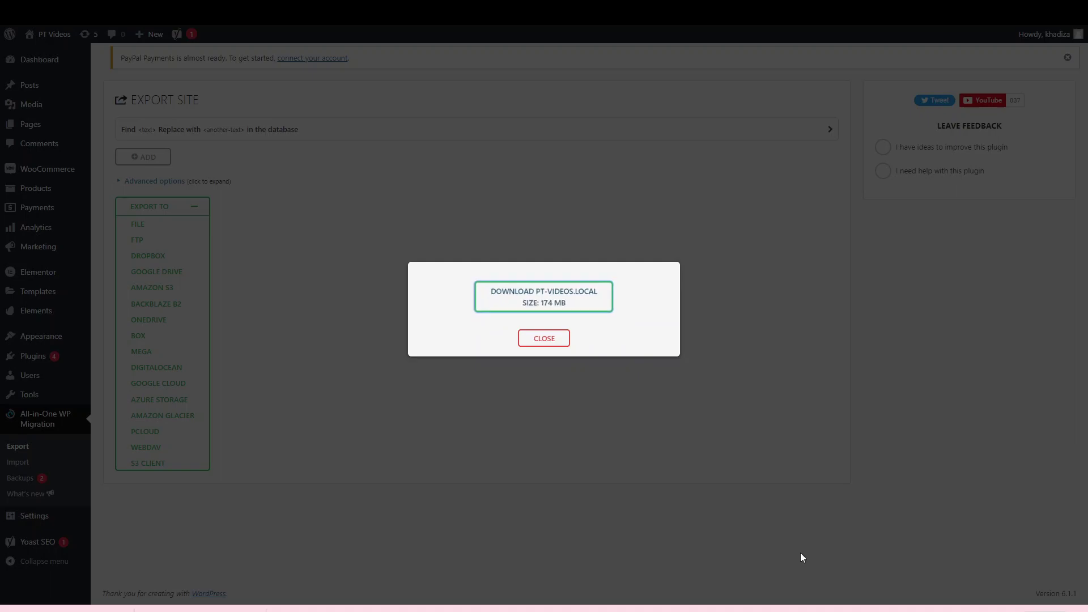
left_click(564, 361)
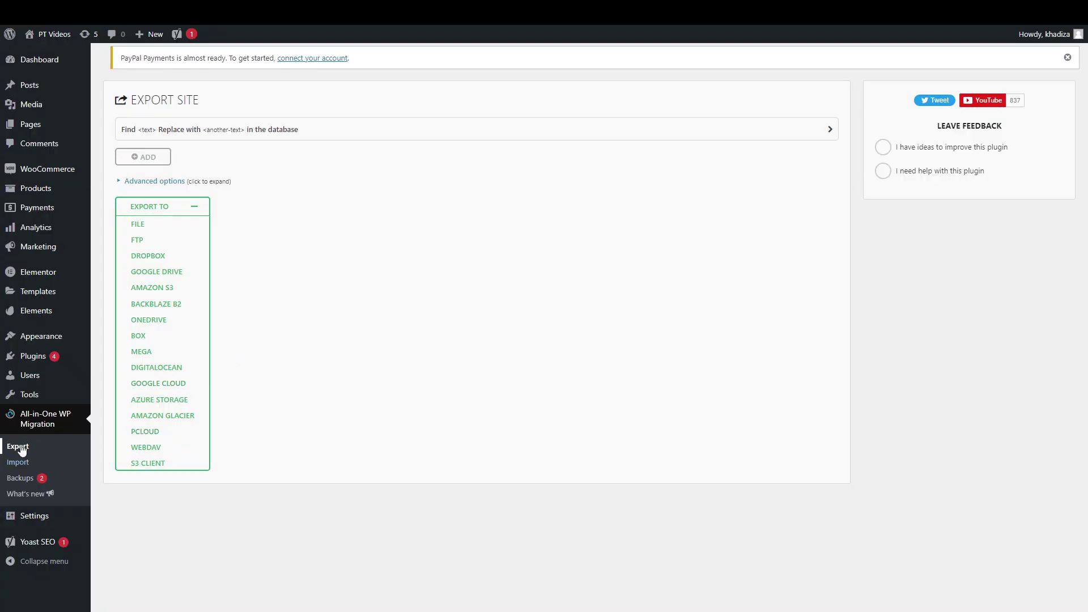
- Import the pt-videos.local .wpress backup file from the computer
left_click(19, 464)
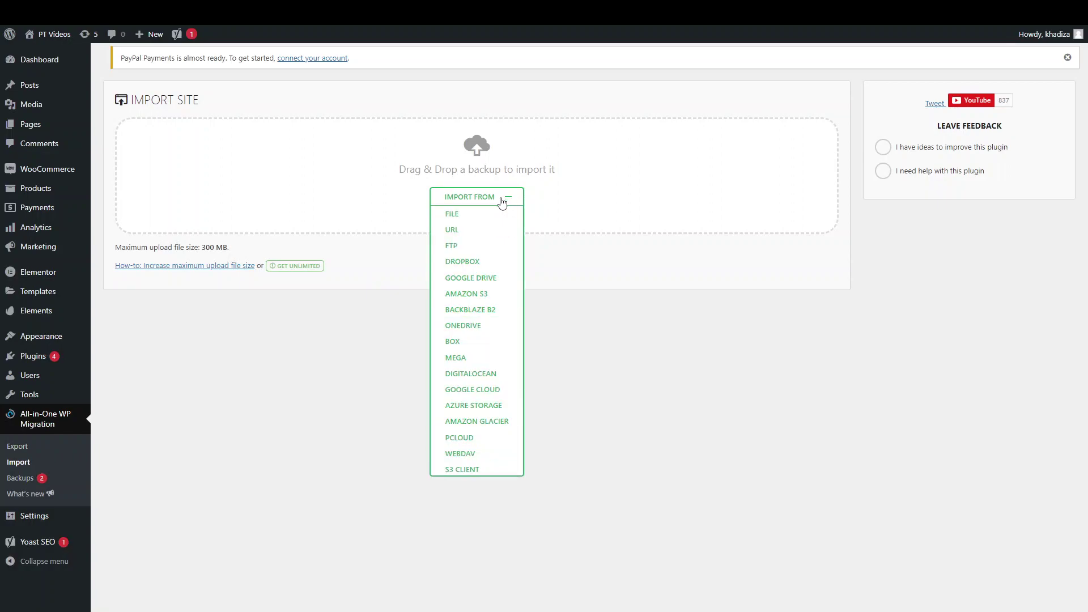
left_click(456, 215)
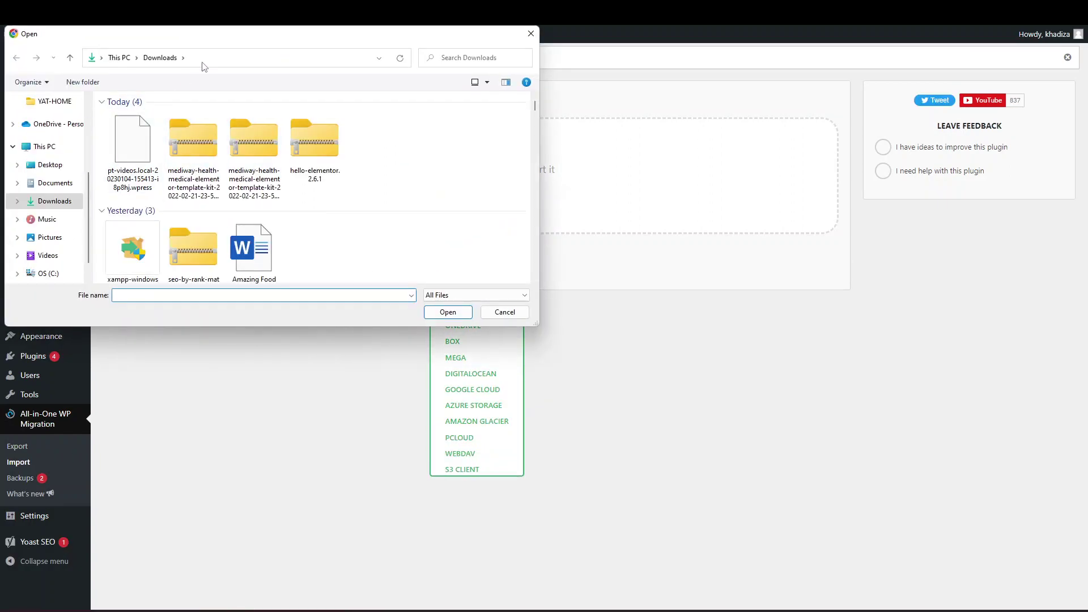
left_click(132, 140)
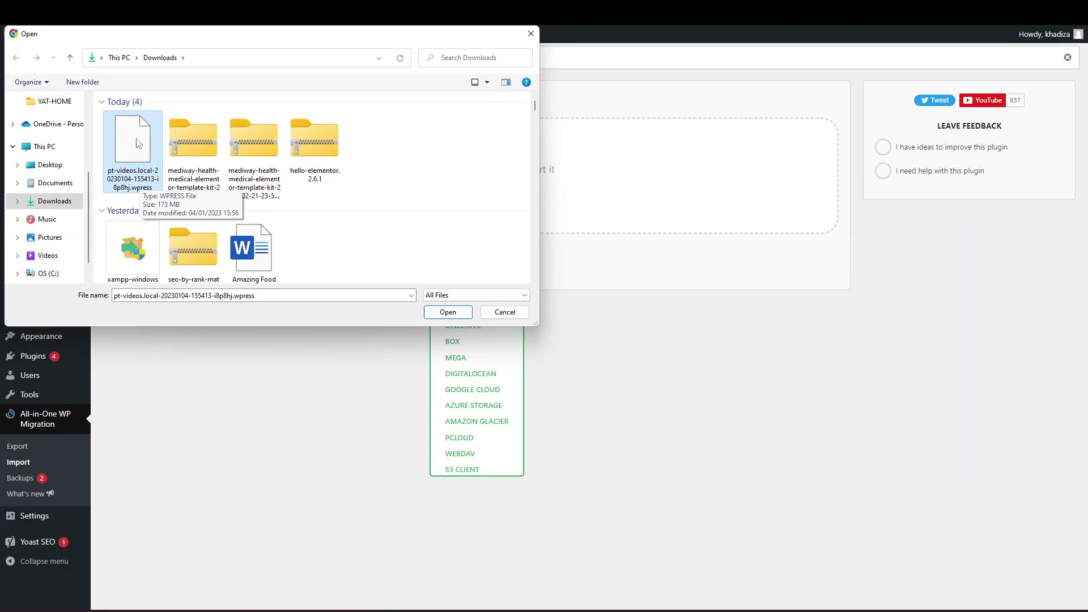
left_click(459, 315)
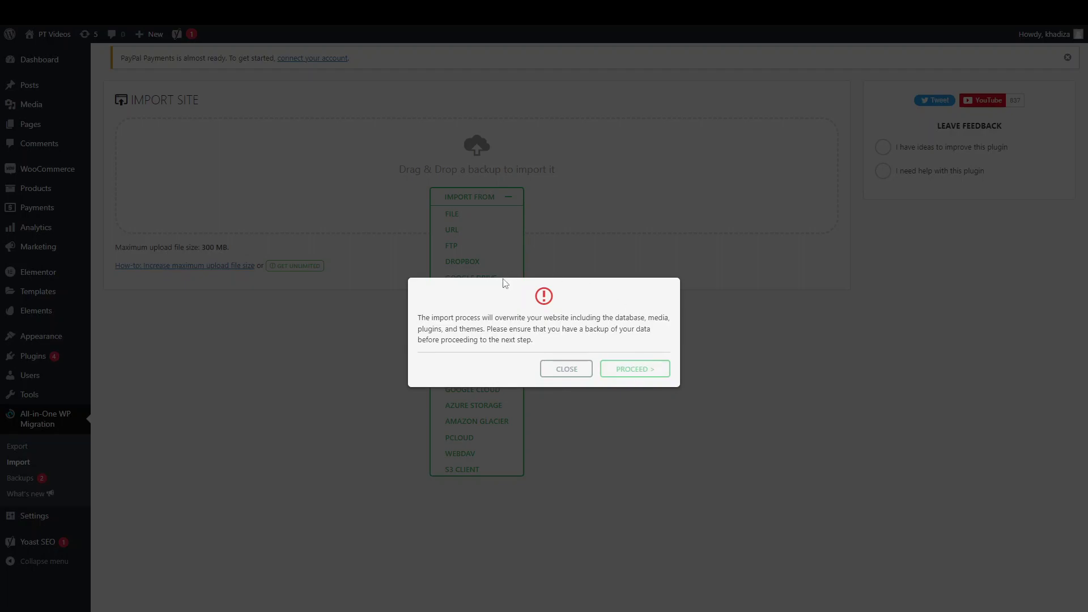
- Confirm overwriting the site and let the restore of 10,386 files run to the login page
key("Return")
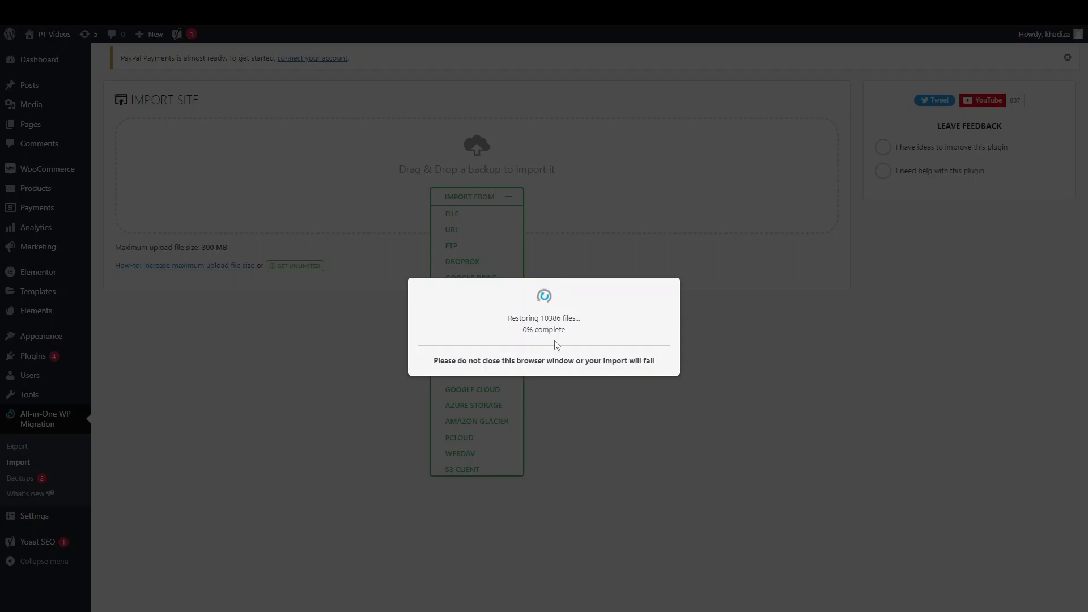
left_click_drag(502, 334, 600, 337)
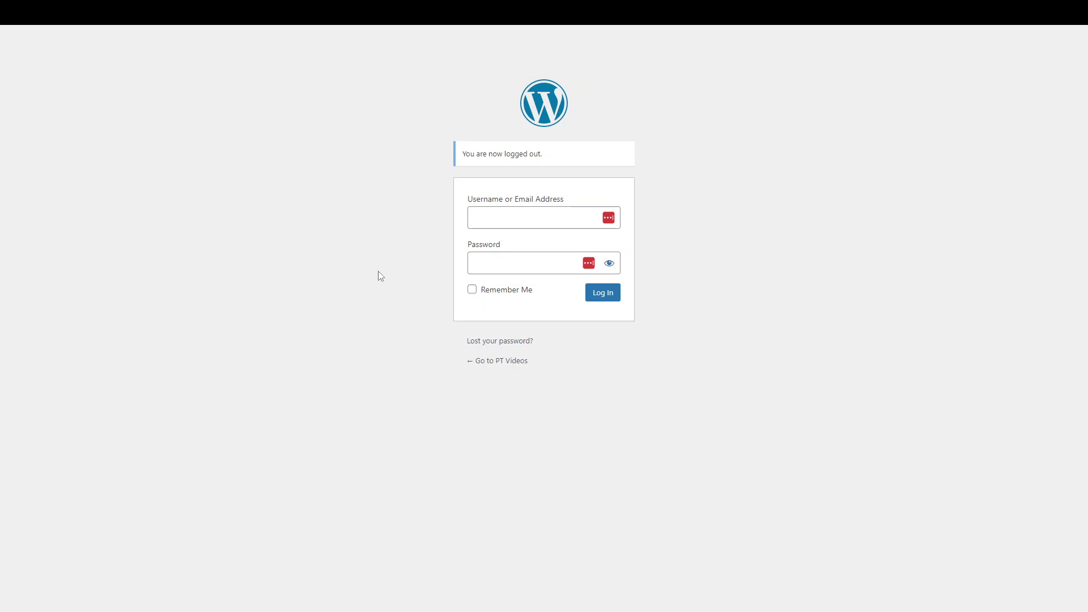
- Log in with the saved credentials and go to the Installed Plugins list
left_click(499, 217)
left_click(537, 250)
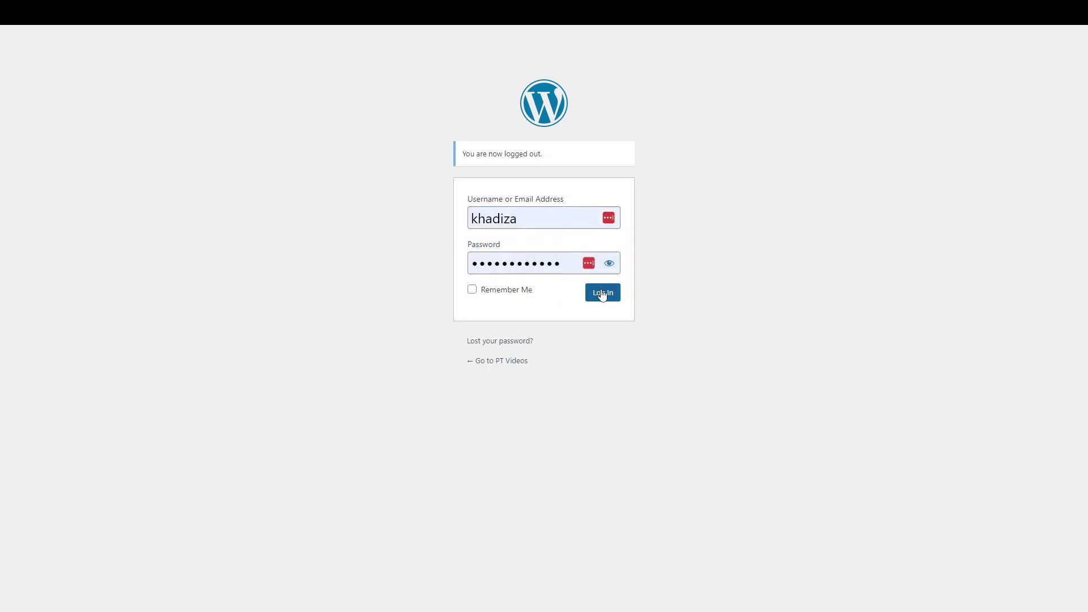
left_click(604, 295)
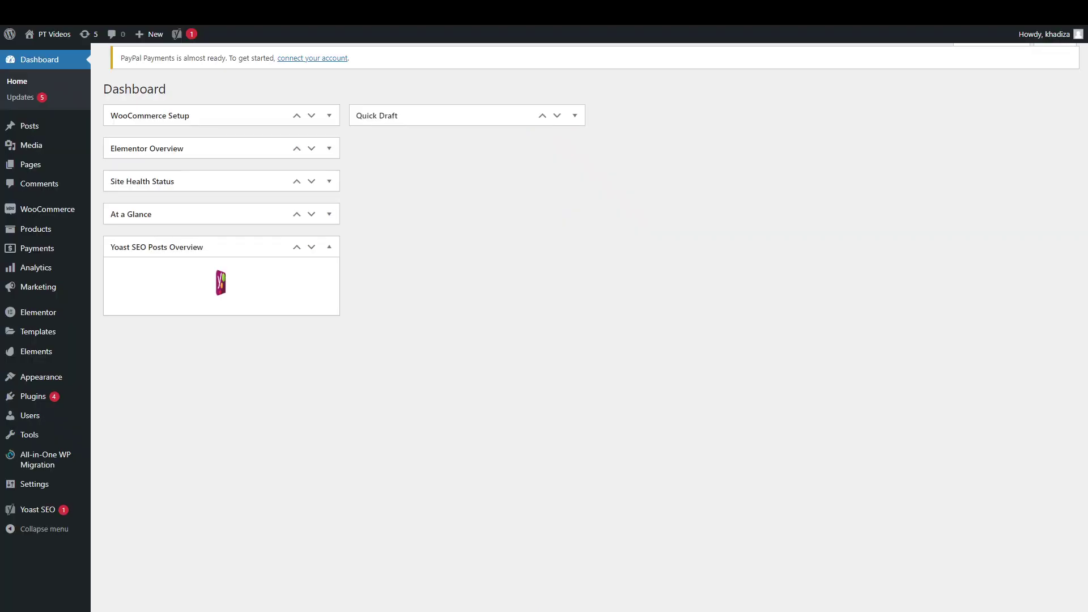
mouse_move(73, 170)
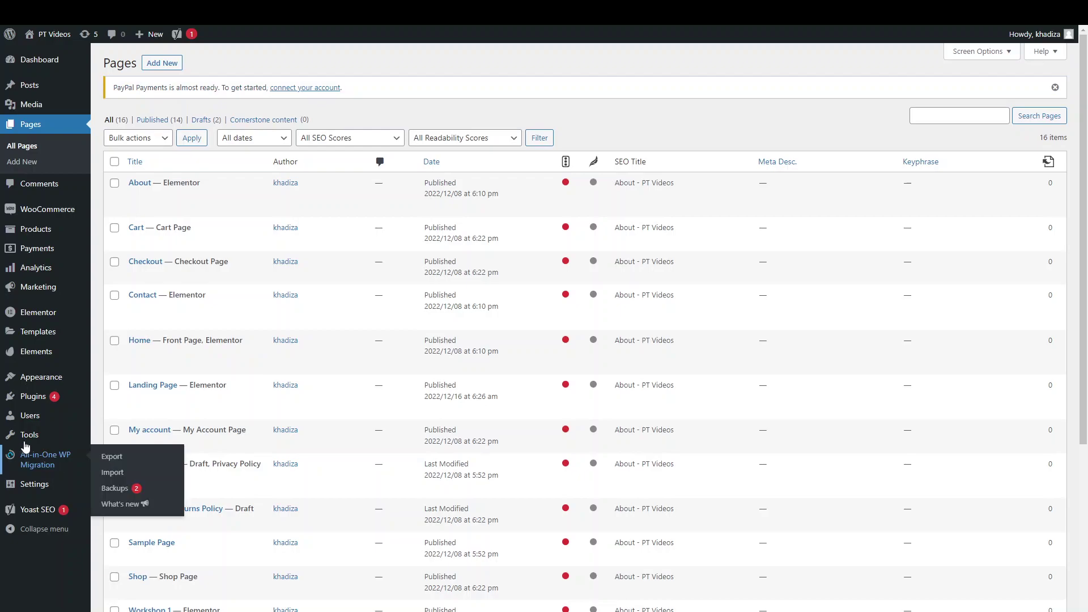
mouse_move(35, 402)
mouse_move(58, 470)
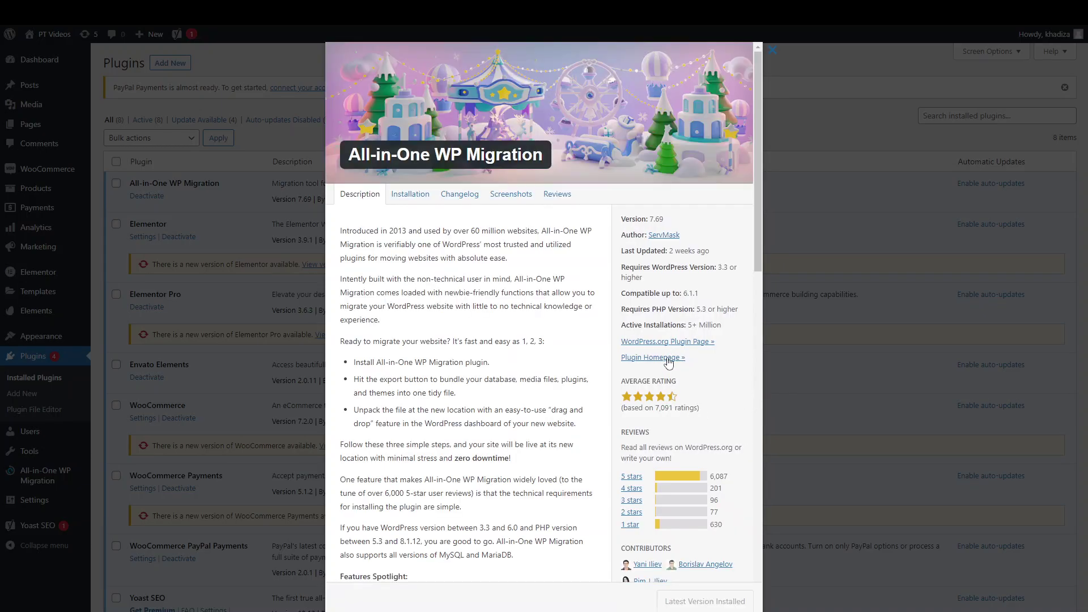
- Scroll through the All-in-One WP Migration 7.69 description in its details
scroll(653, 289, "down", 3)
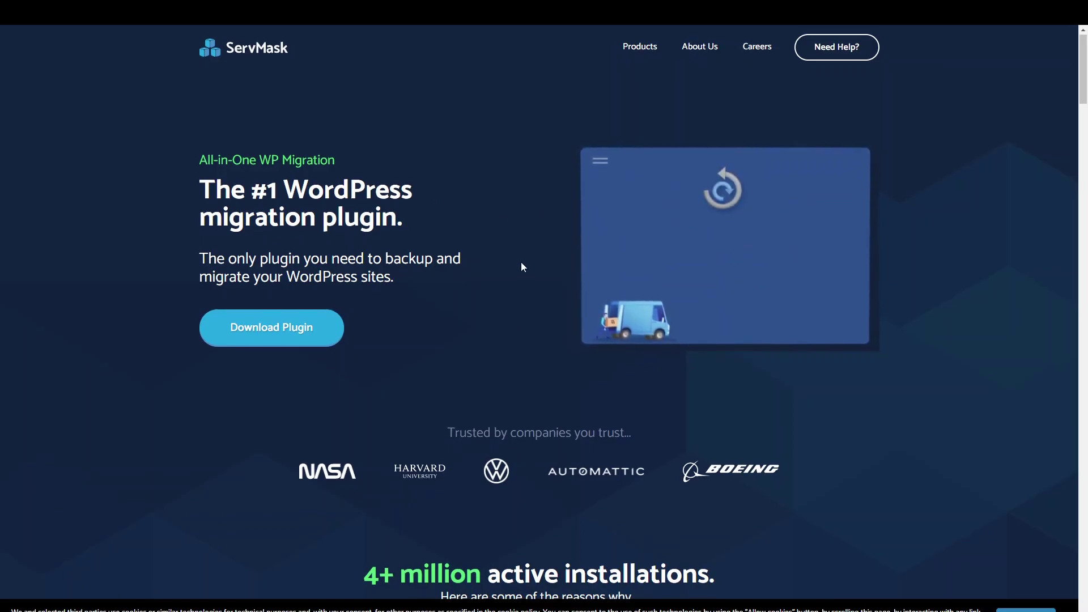
- Open the Unlimited Extension product page from the ServMask Products list
scroll(521, 267, "down", 8)
scroll(522, 267, "up", 8)
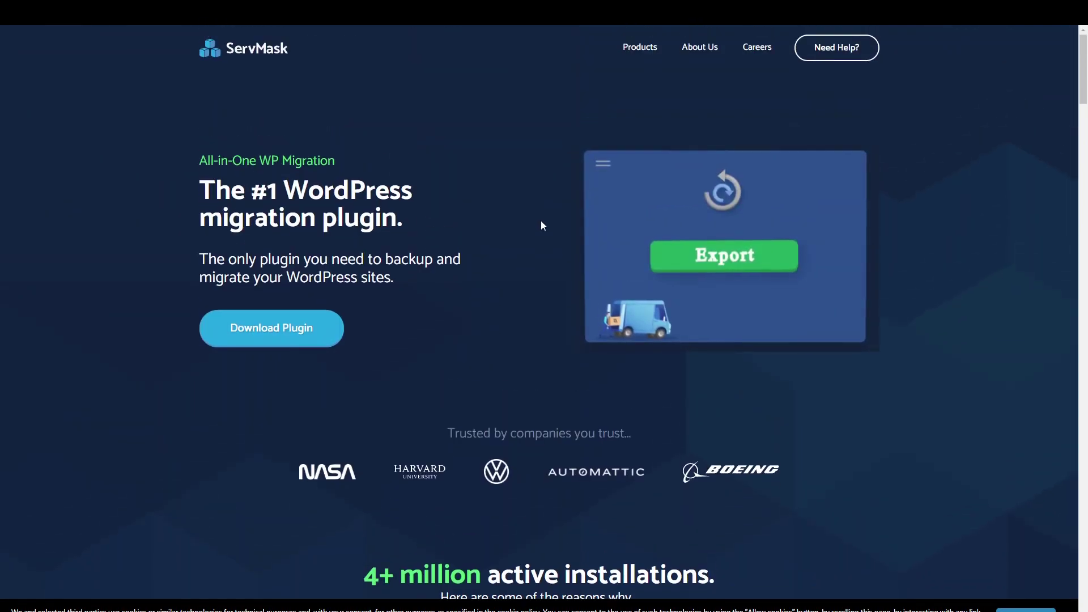
left_click(651, 50)
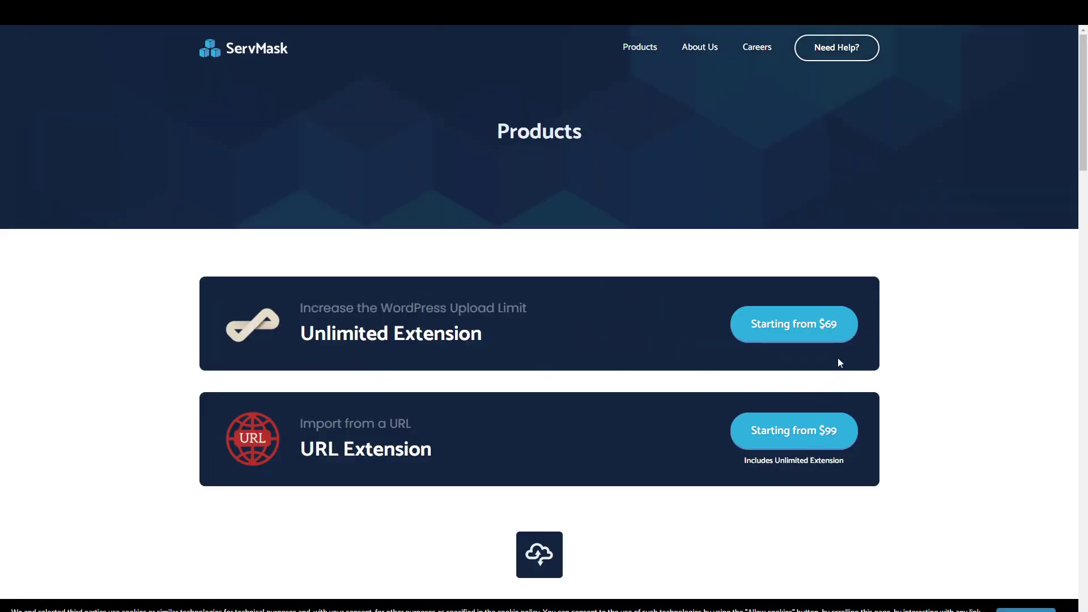
left_click(753, 334)
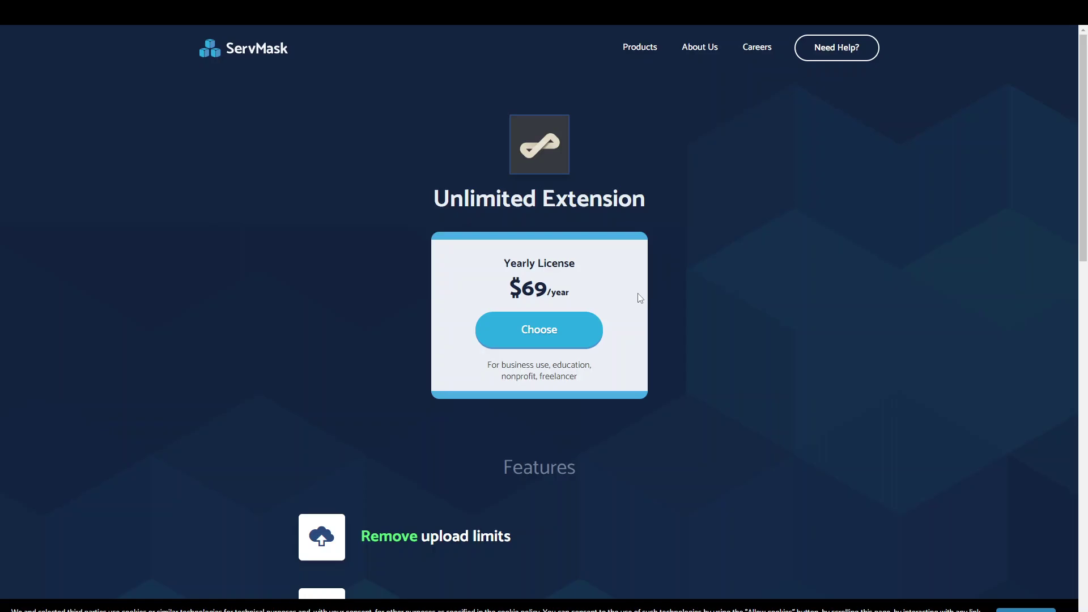
- Review the Unlimited Extension's $69 yearly price, features and related add-ons
scroll(685, 353, "down", 5)
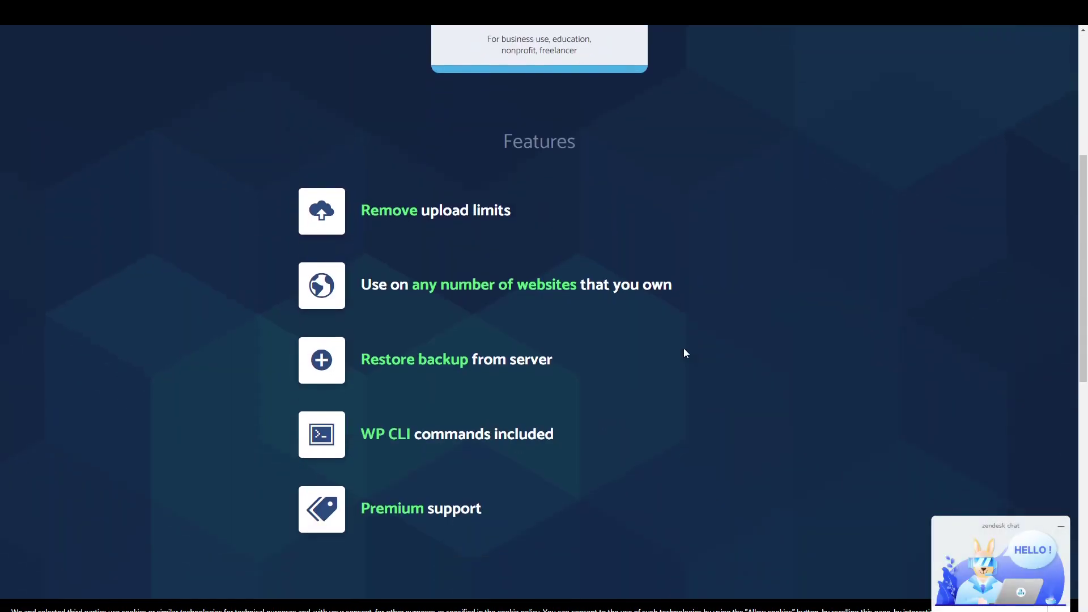
scroll(684, 353, "down", 1)
scroll(685, 354, "up", 3)
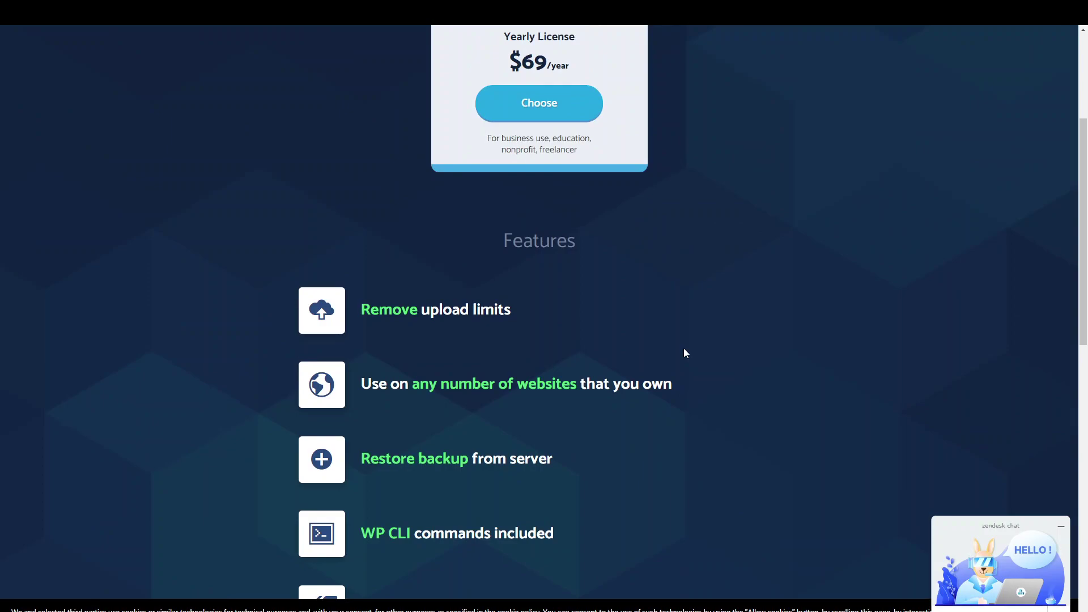
scroll(683, 348, "down", 2)
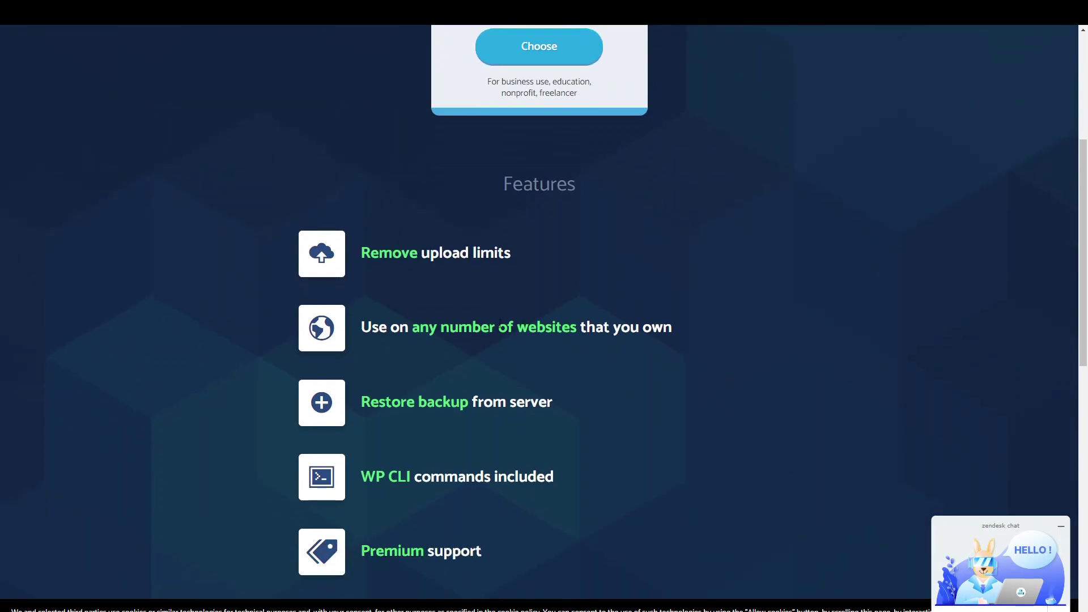
scroll(567, 346, "down", 2)
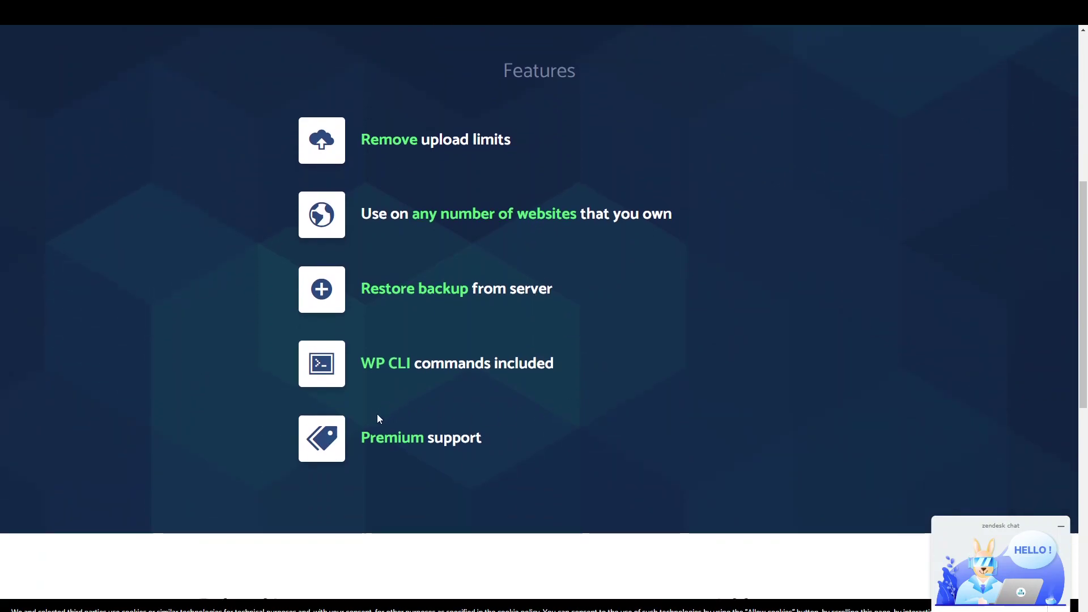
left_click_drag(376, 437, 494, 435)
left_click(494, 437)
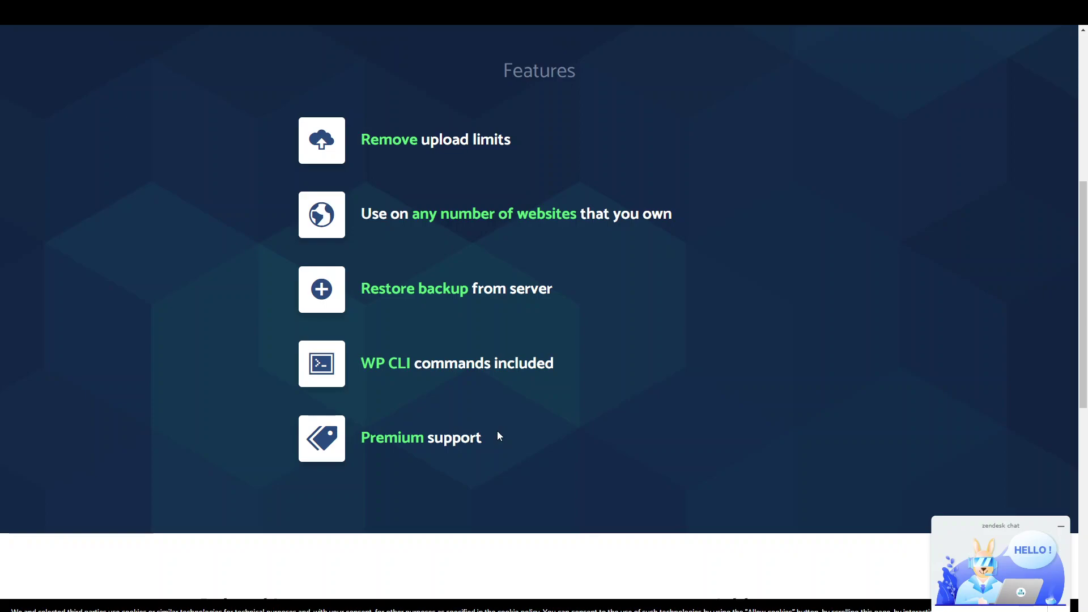
scroll(498, 435, "down", 6)
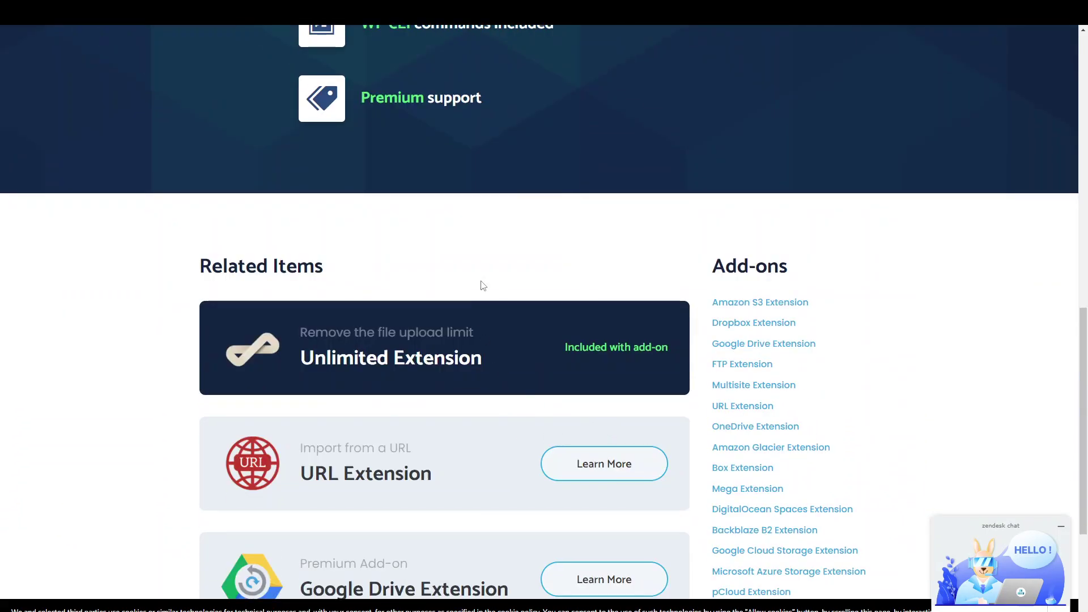
scroll(483, 286, "up", 4)
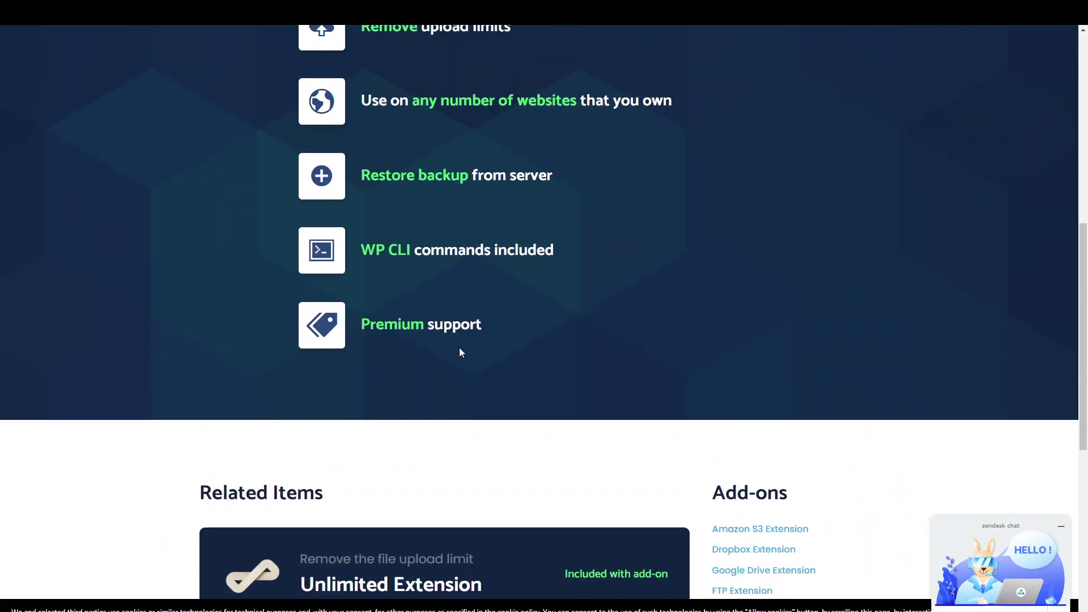
scroll(459, 352, "down", 4)
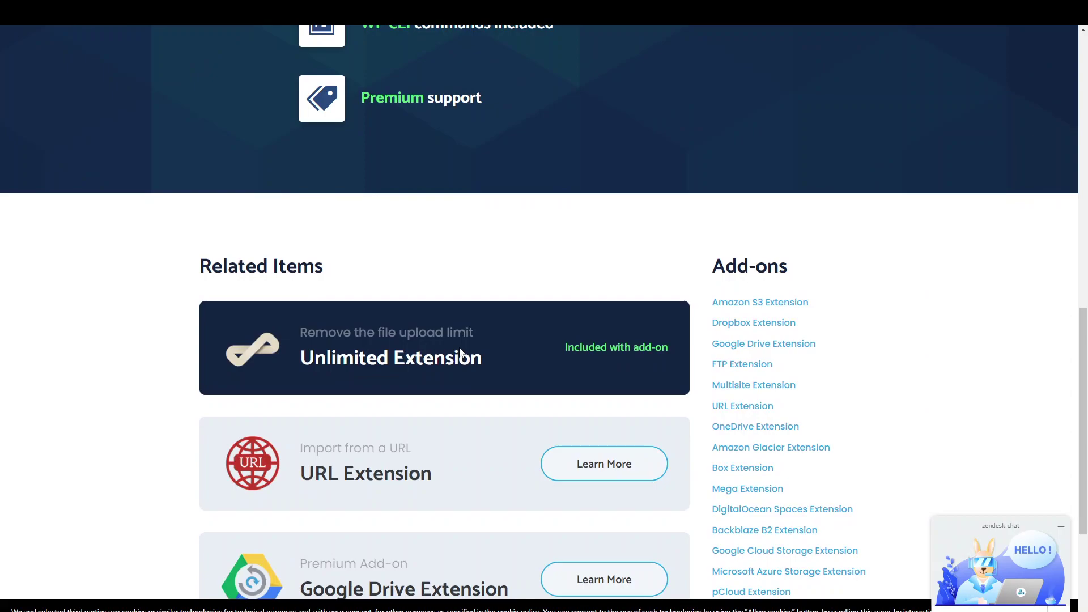
scroll(459, 347, "up", 2)
scroll(411, 301, "down", 3)
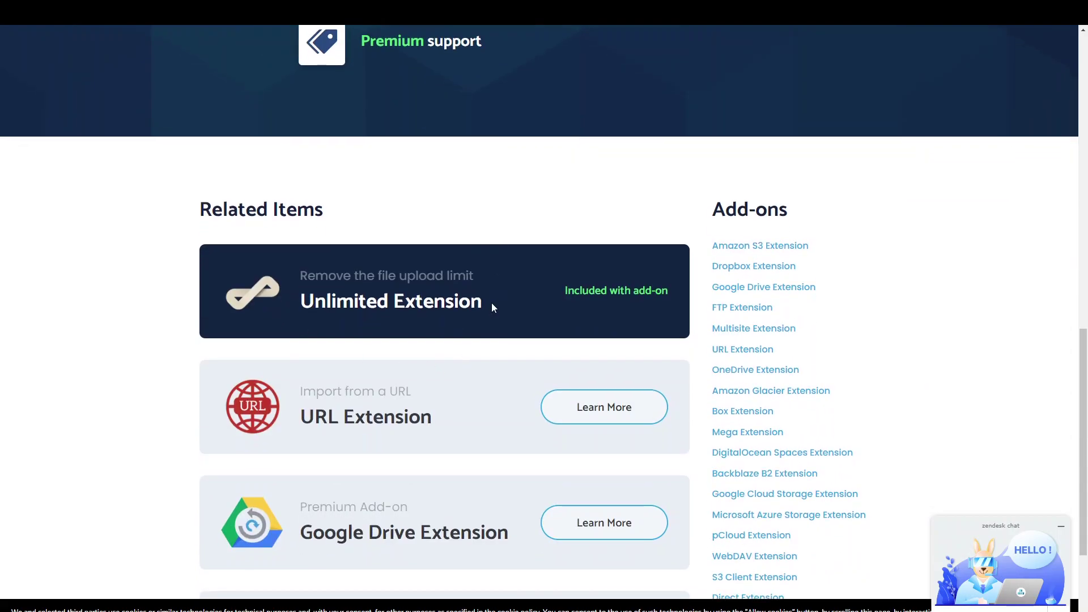
scroll(492, 302, "up", 14)
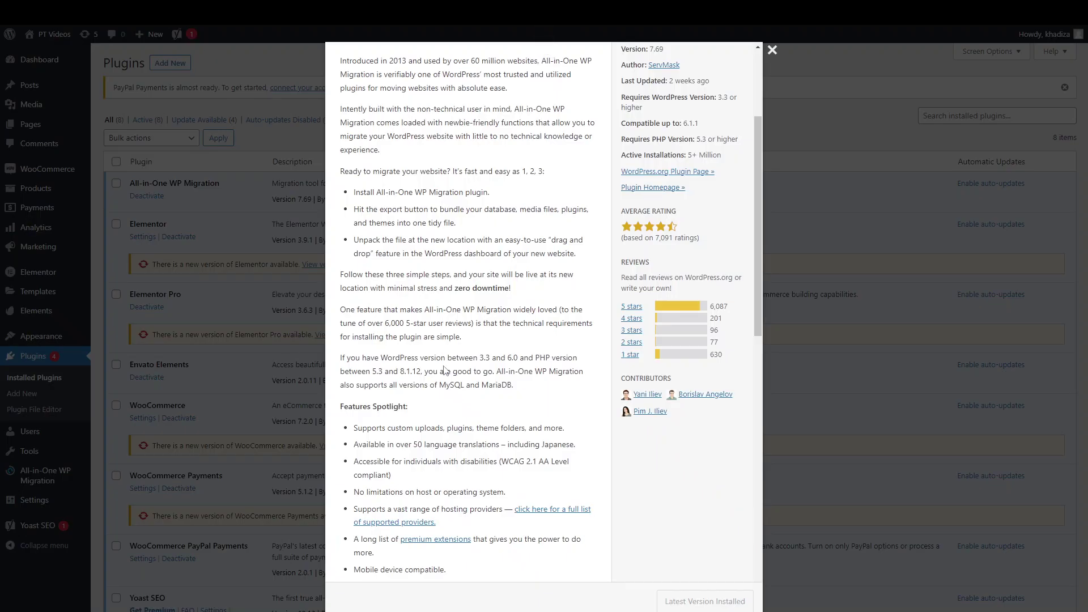
- Upload and install the plugin file all-in-one-wp-migration-unlimited-extension.zip
left_click(773, 54)
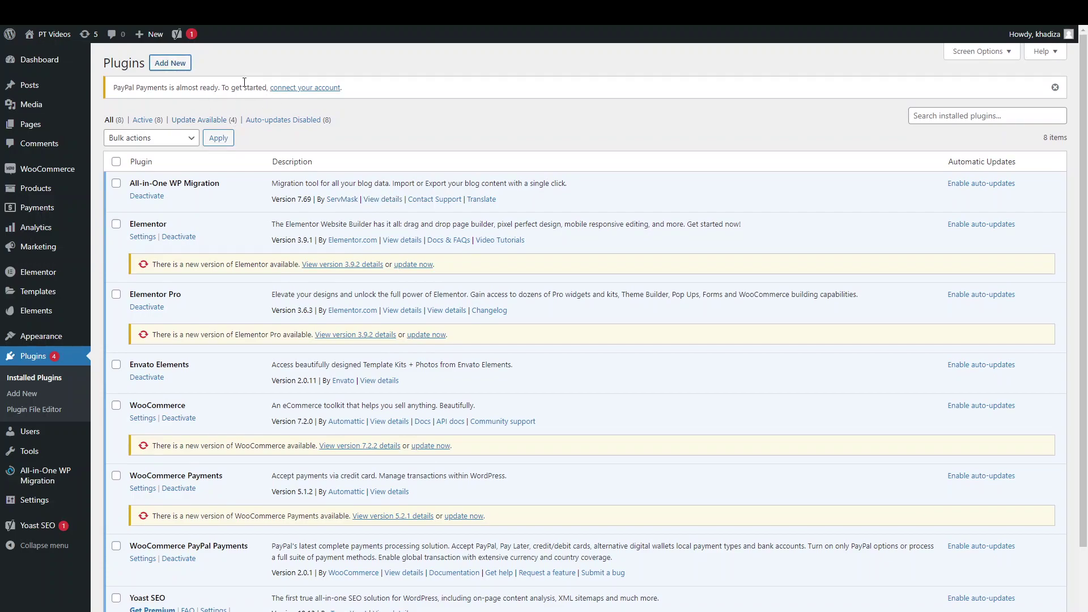
left_click(176, 67)
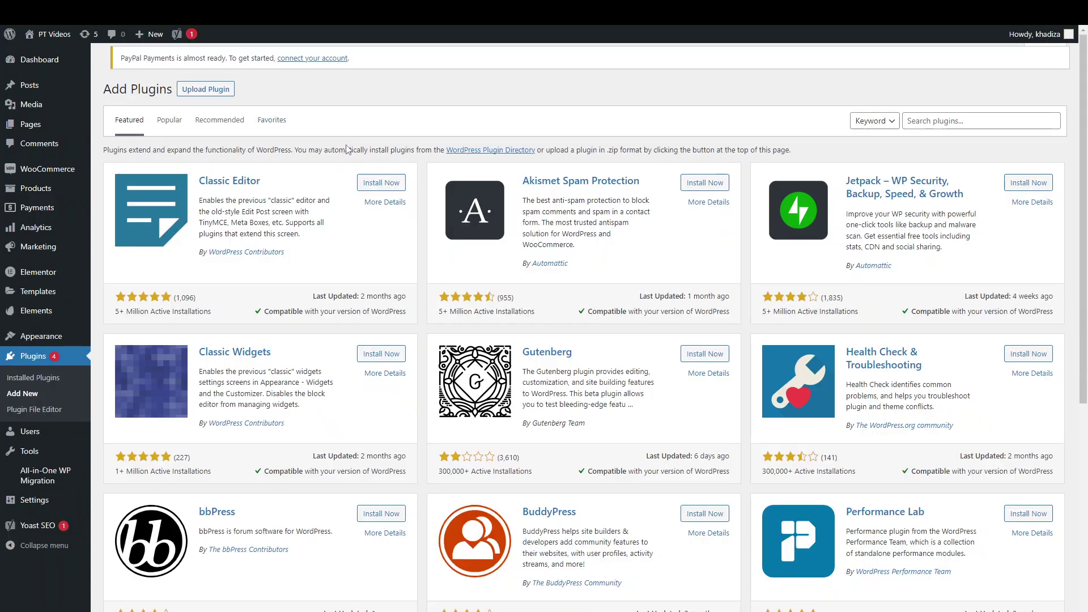
left_click(215, 63)
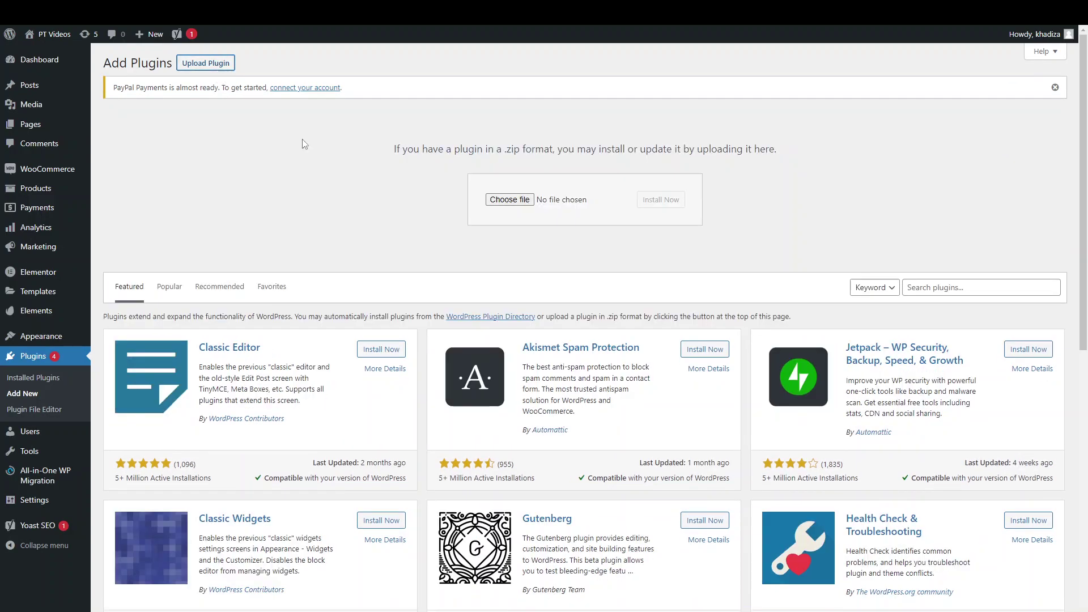
left_click(509, 201)
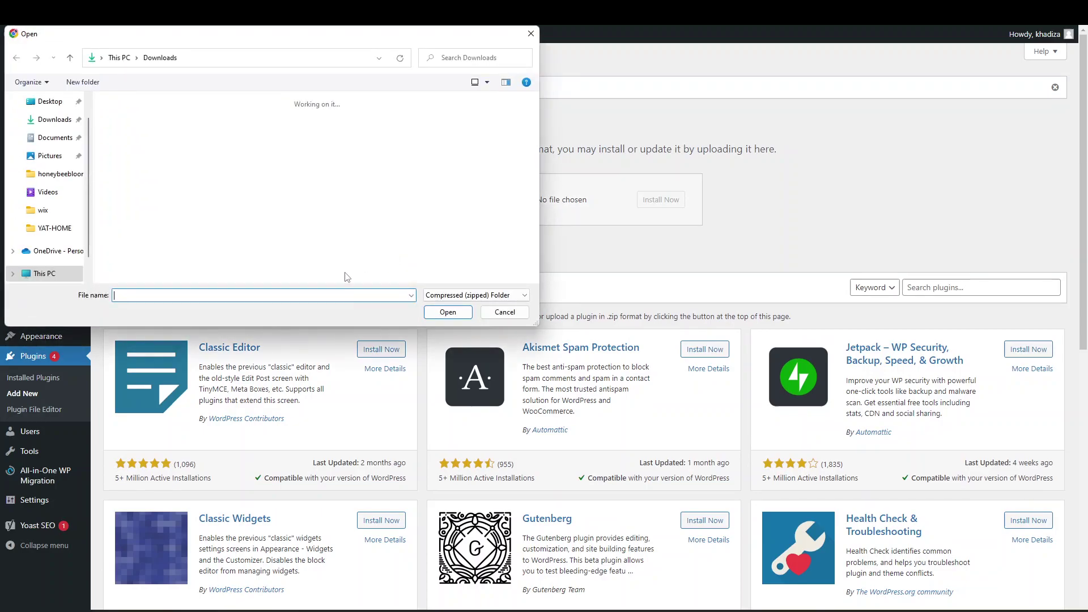
type("all")
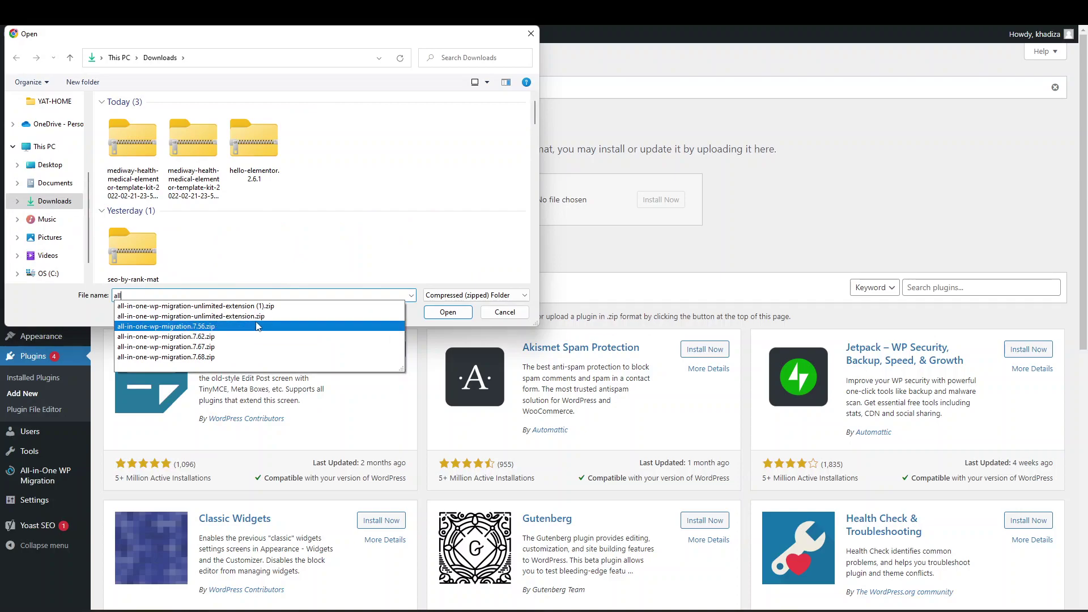
left_click(337, 318)
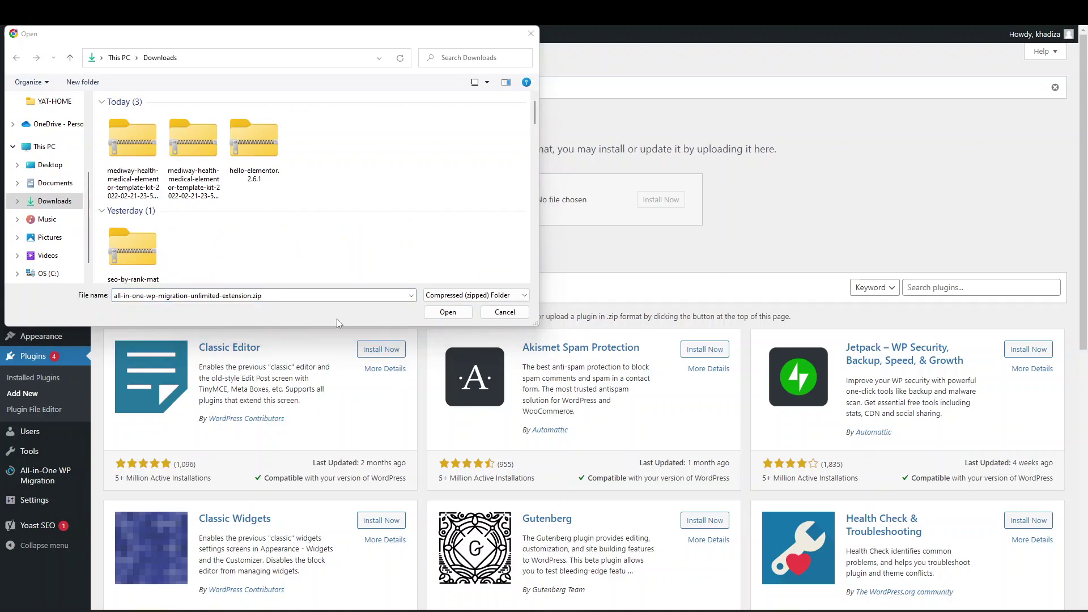
left_click(448, 313)
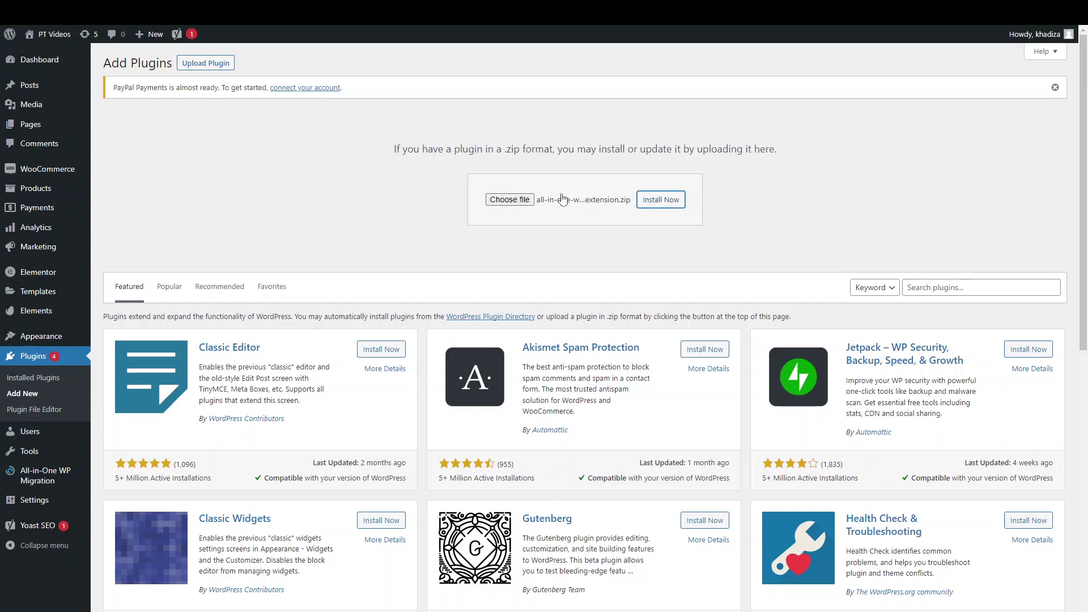
left_click(662, 202)
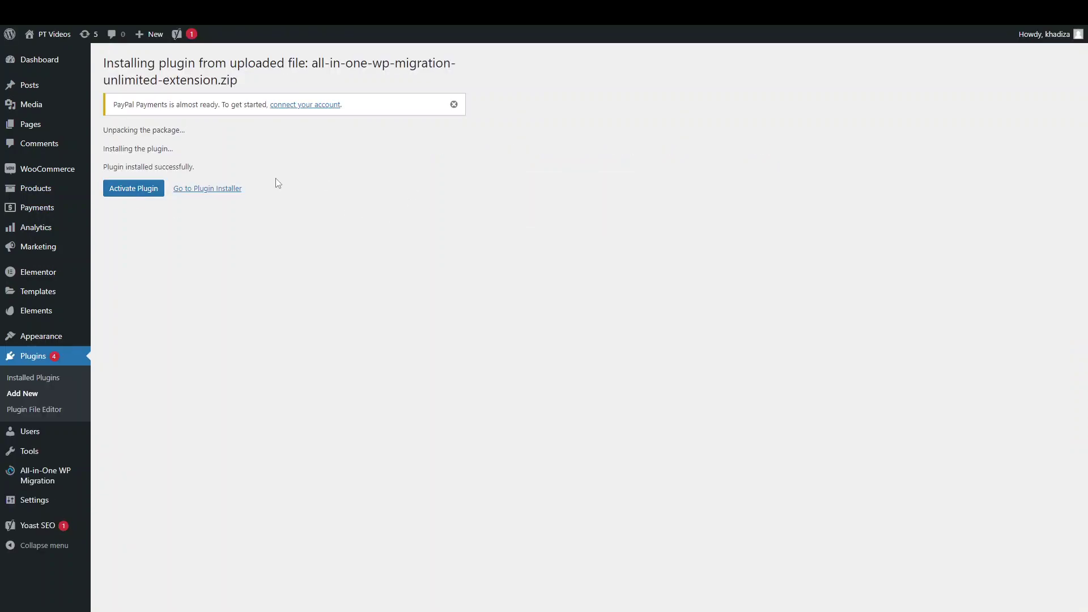
- Activate the Unlimited Extension and update it to version 2.47
left_click(141, 190)
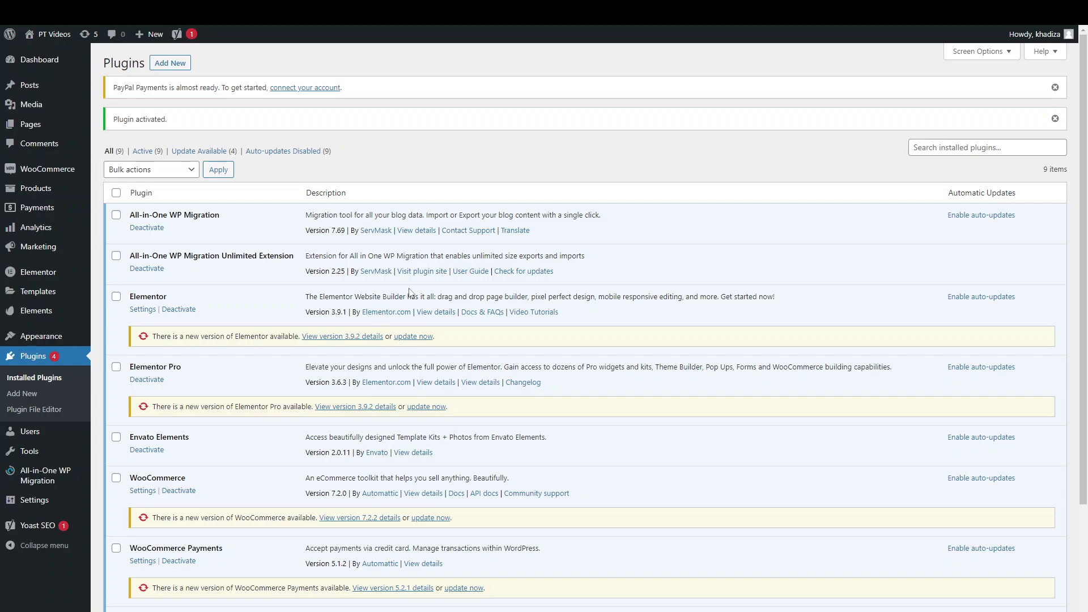
left_click(538, 272)
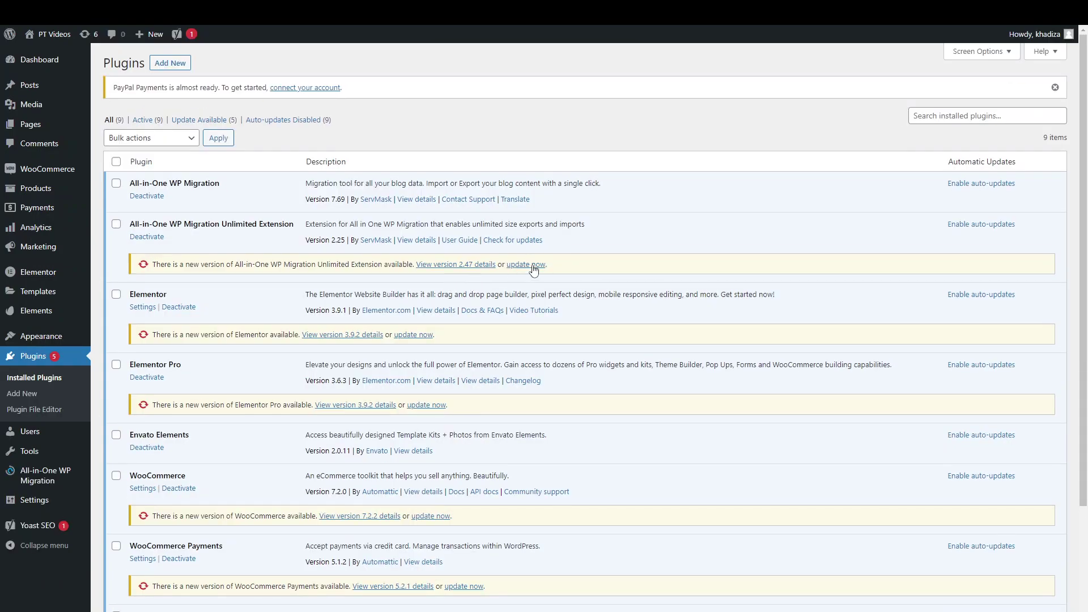
left_click(526, 265)
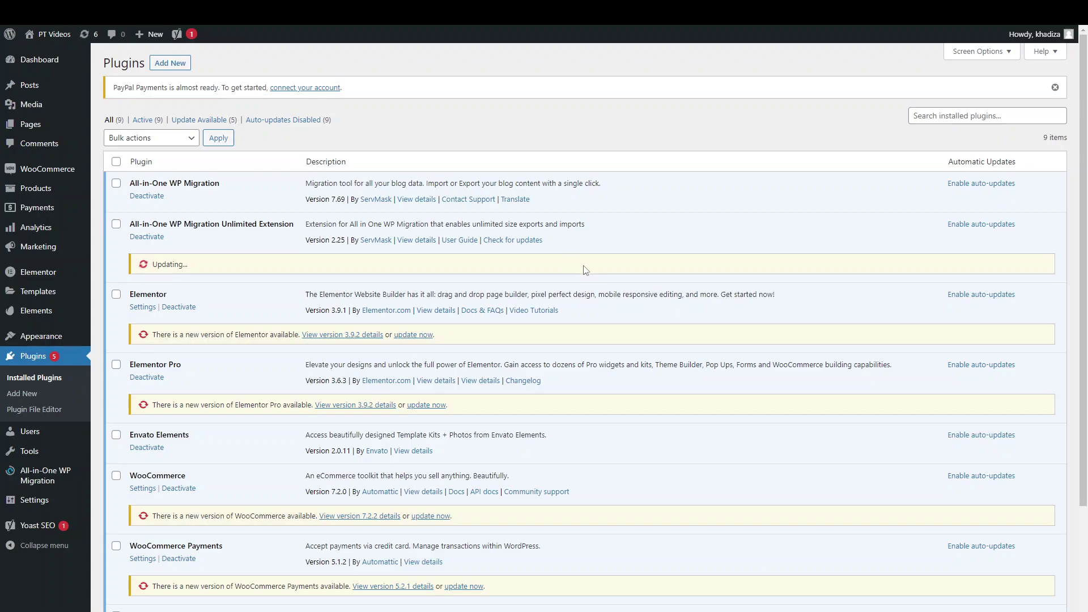
mouse_move(77, 478)
- View the two existing .wpress backups, then start a new backup and stop it
left_click(45, 475)
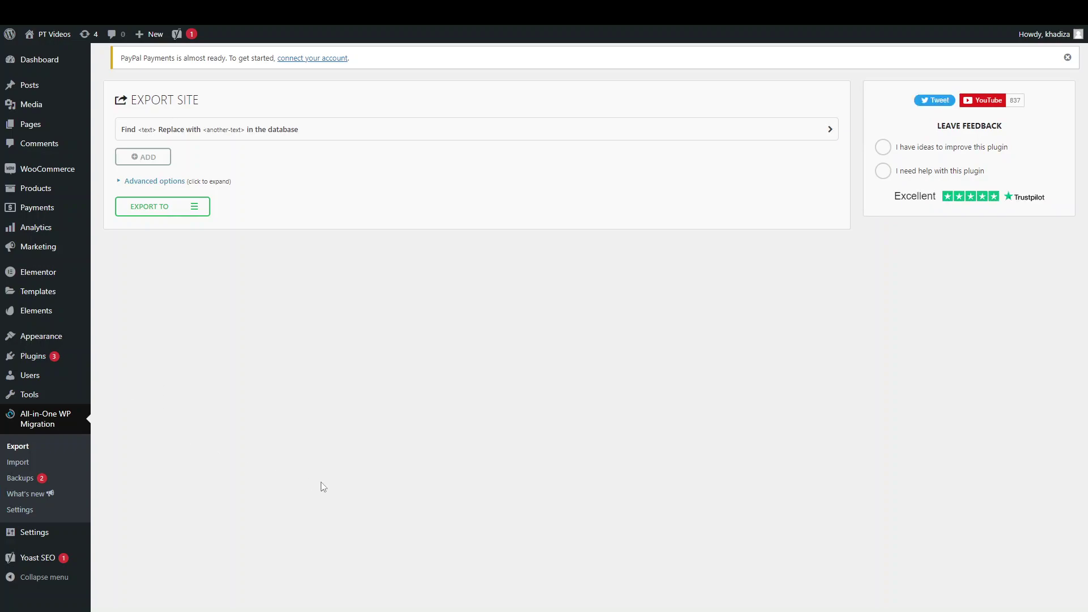
left_click(17, 479)
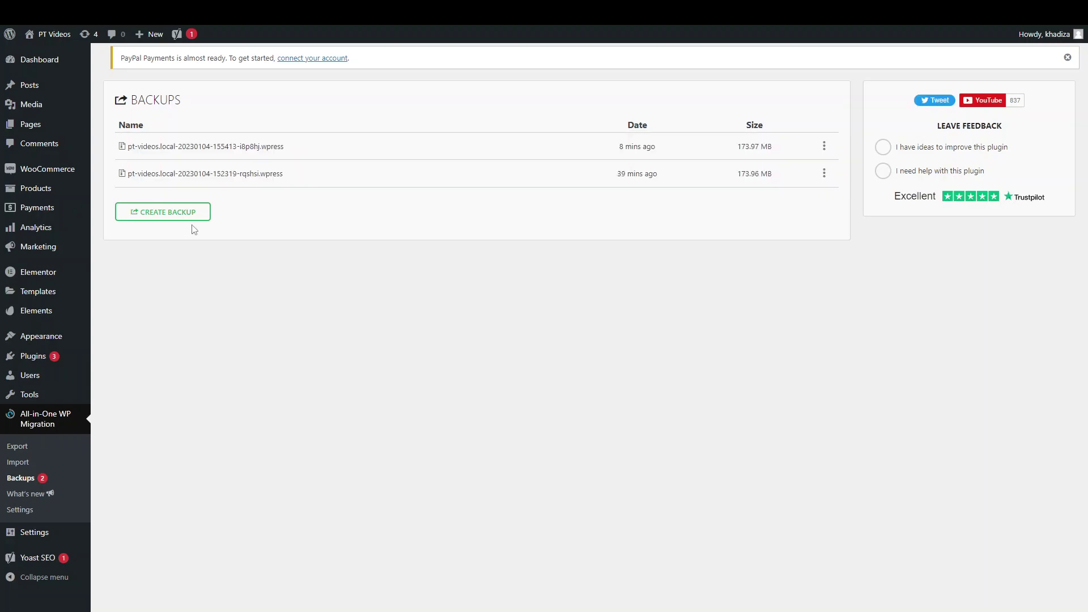
left_click(177, 216)
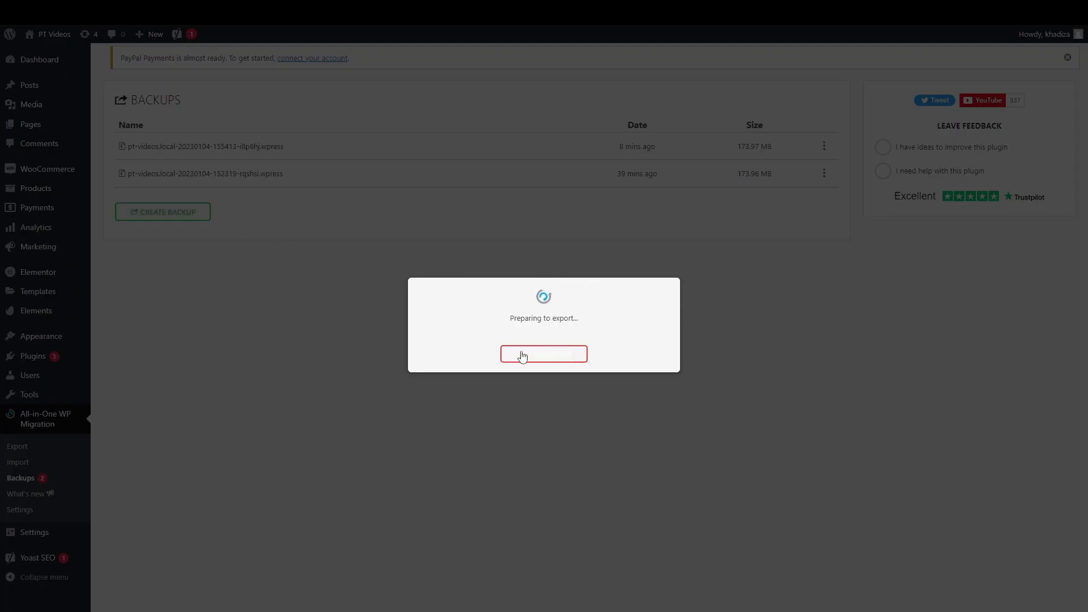
left_click(519, 356)
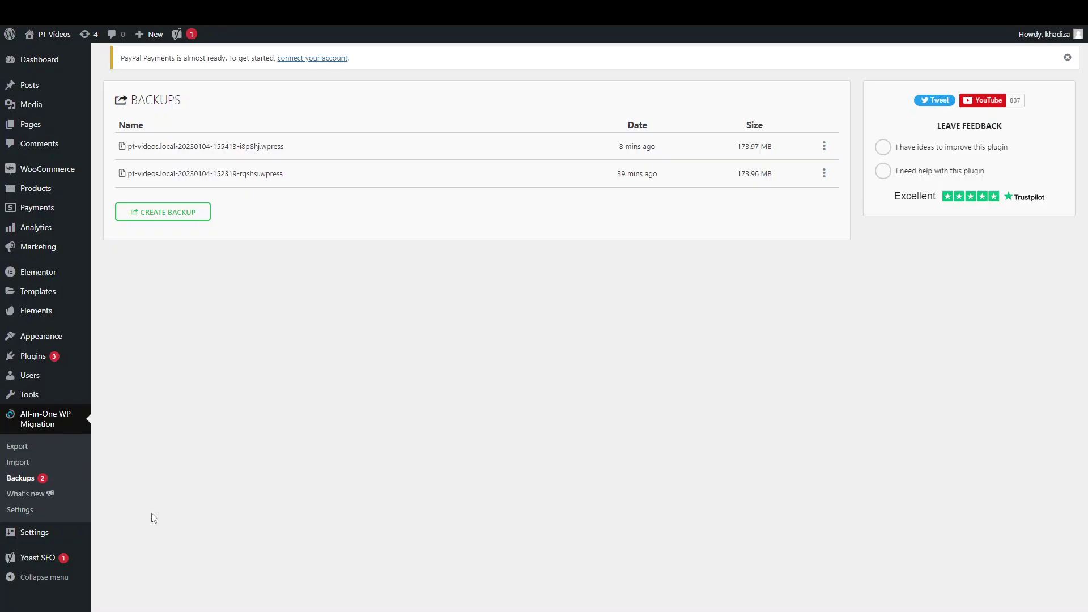
mouse_move(43, 534)
- Open All-in-One WP Migration Settings to view the backup retention limits, all set to 0
left_click(20, 510)
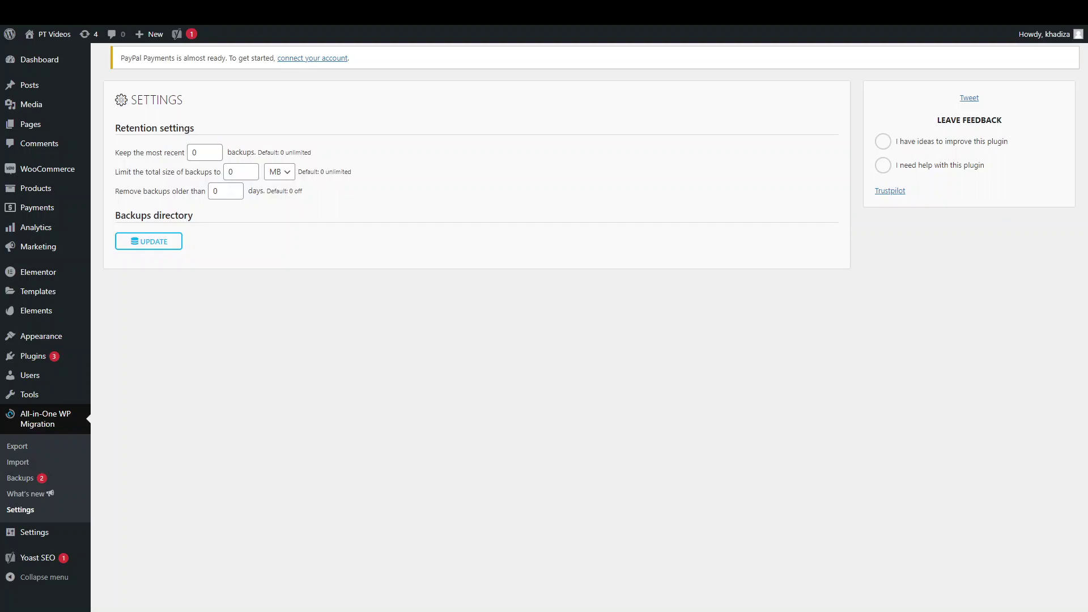